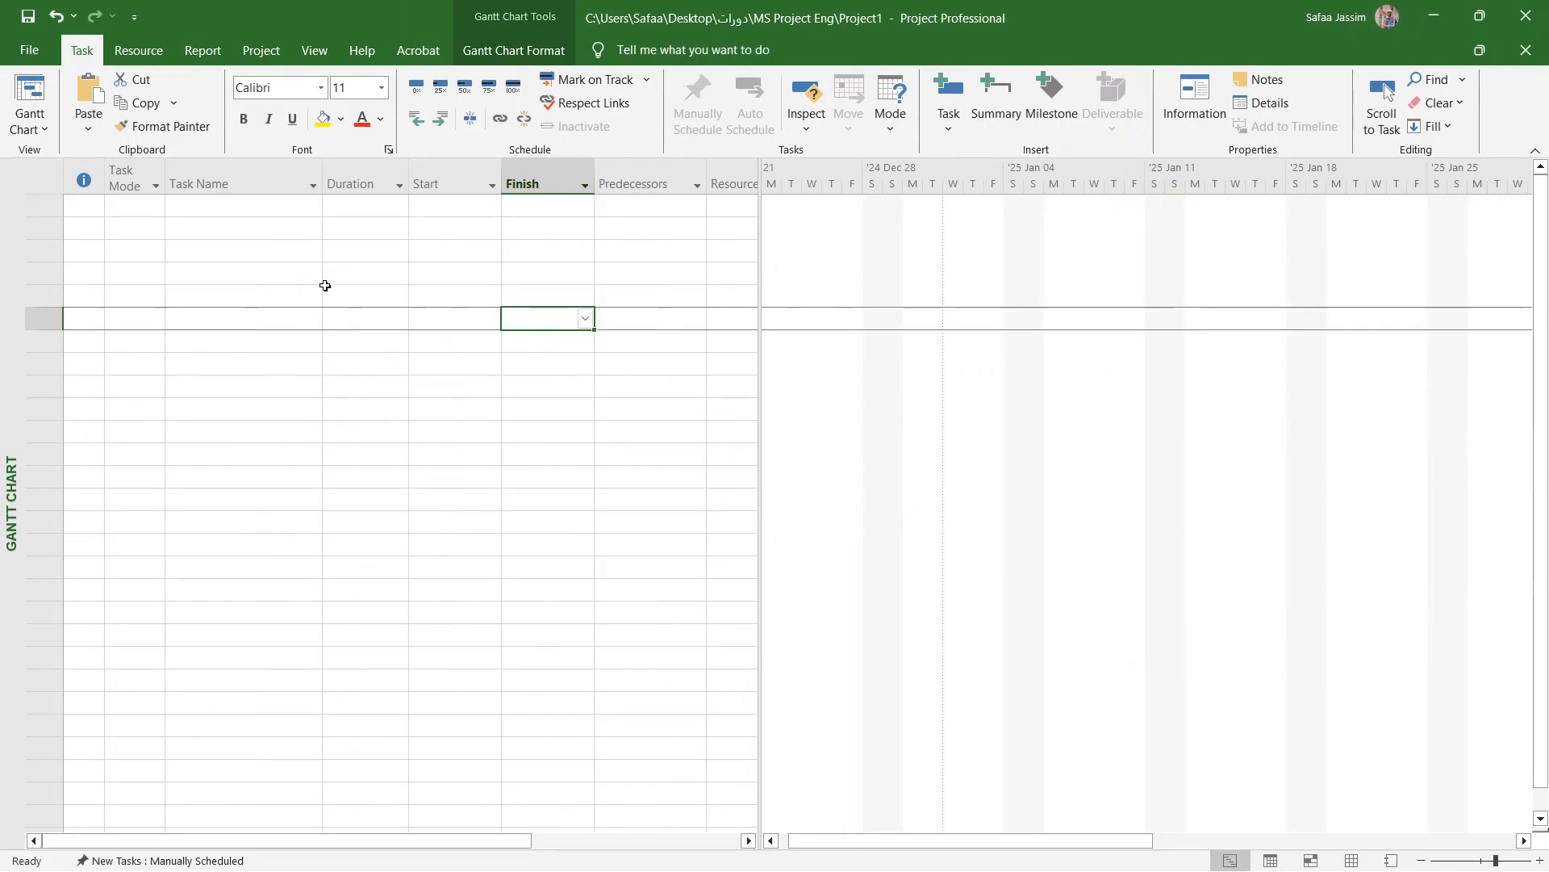
- Add a first task named Start with a duration of 0 days
left_click(269, 209)
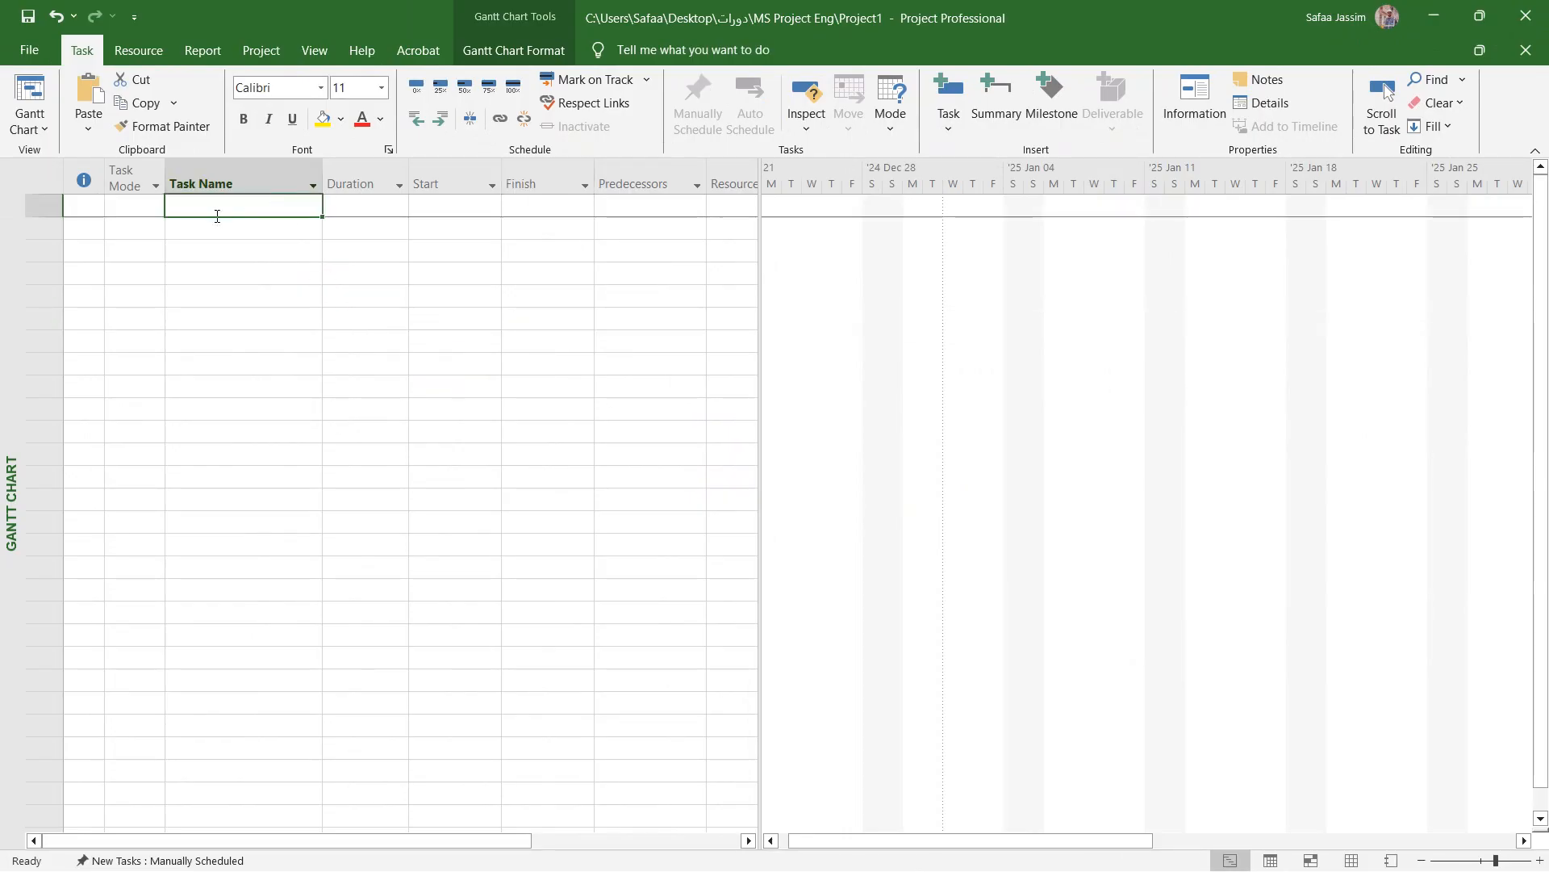
type("Start")
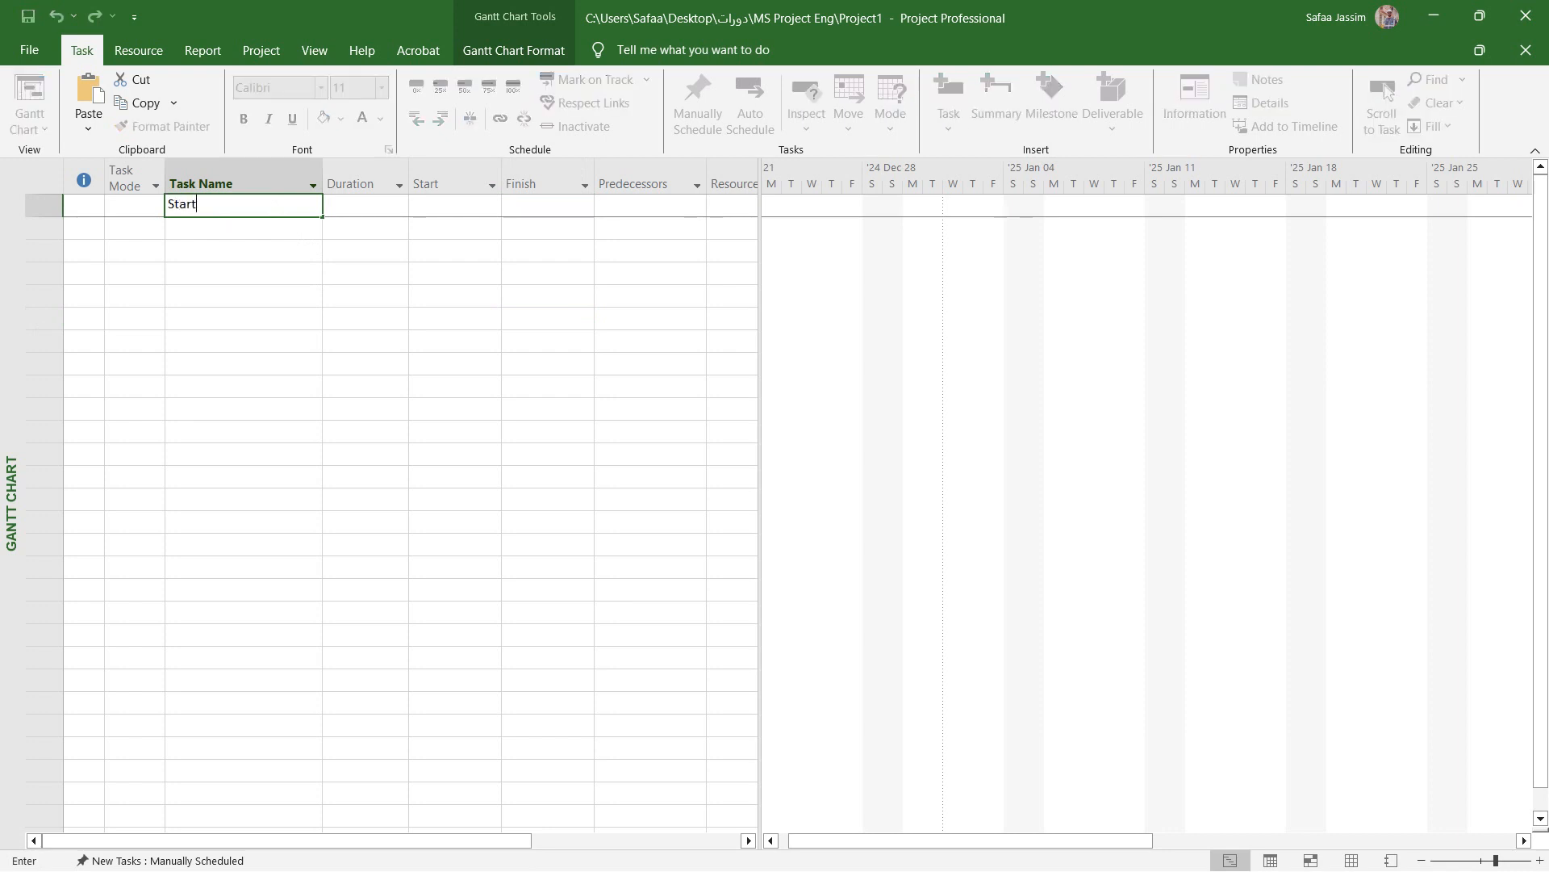
key("Return")
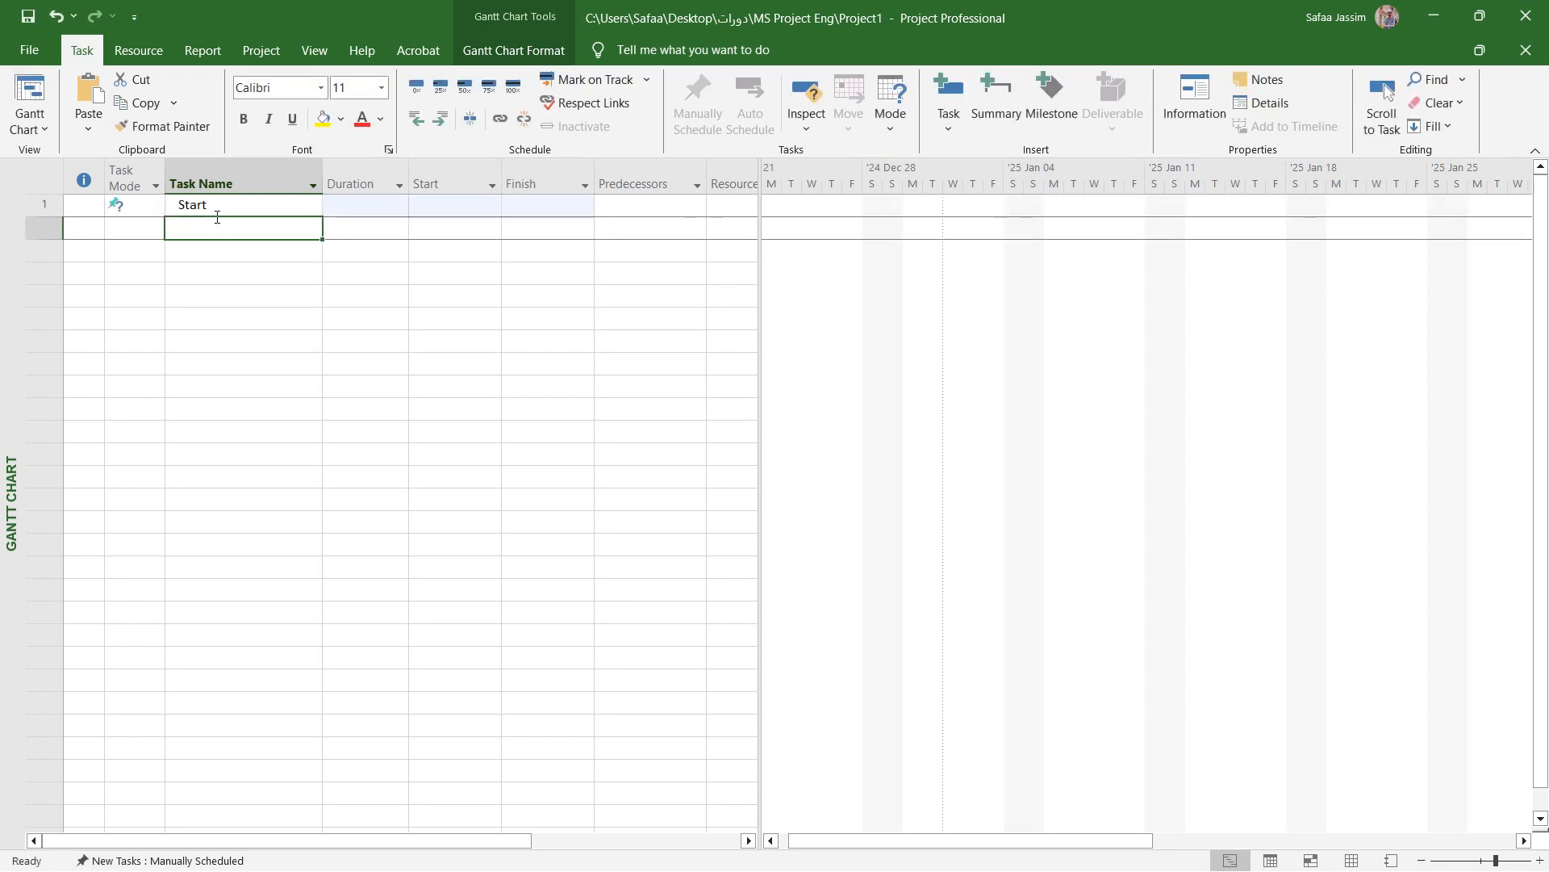
left_click(375, 205)
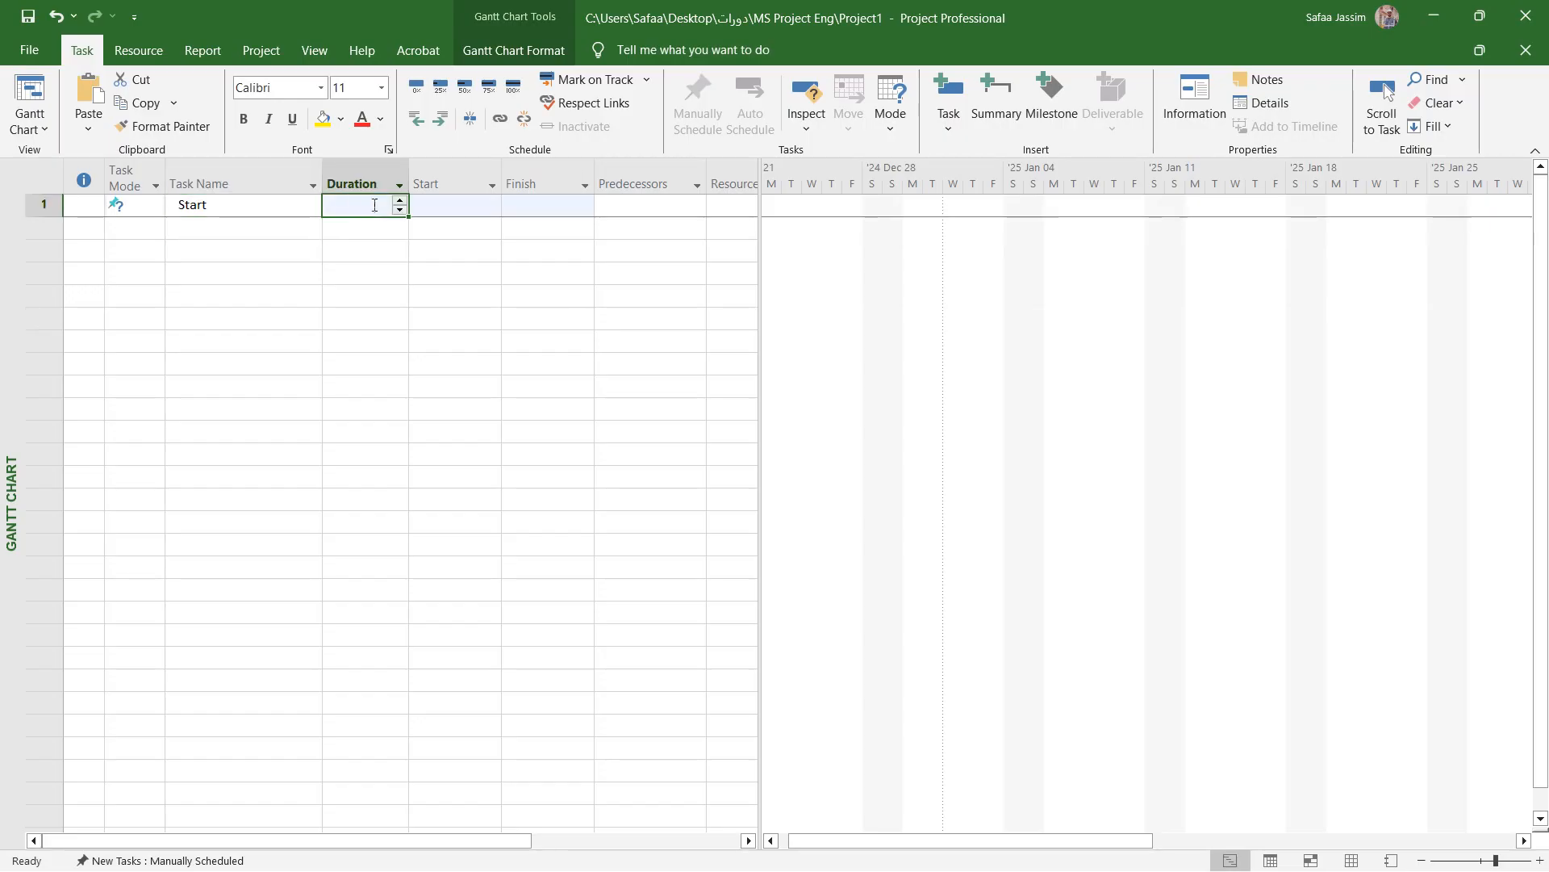
left_click(400, 209)
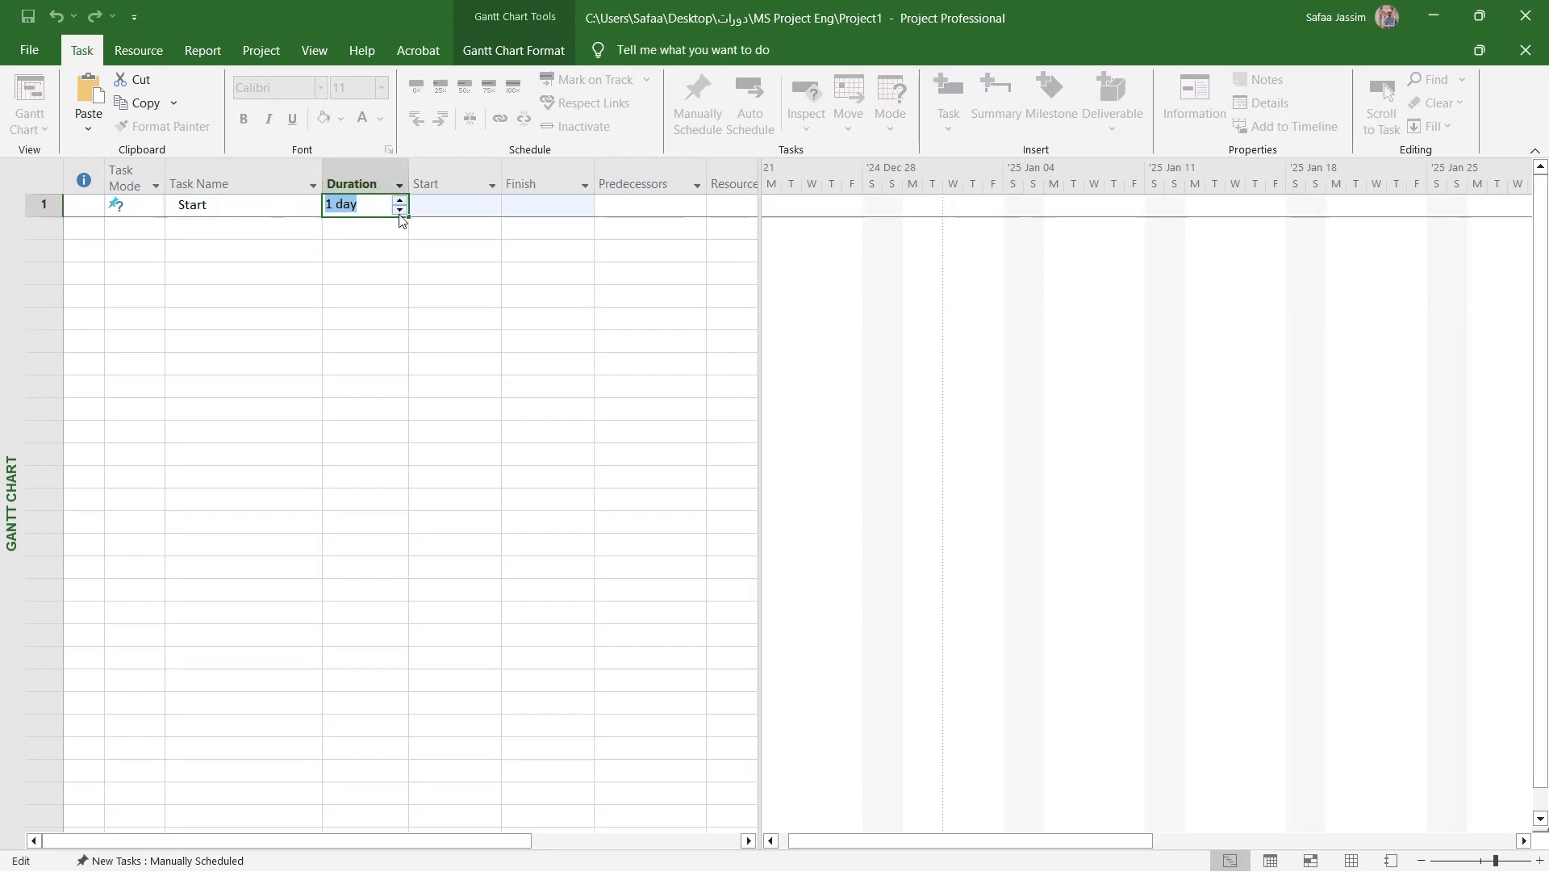
left_click(399, 210)
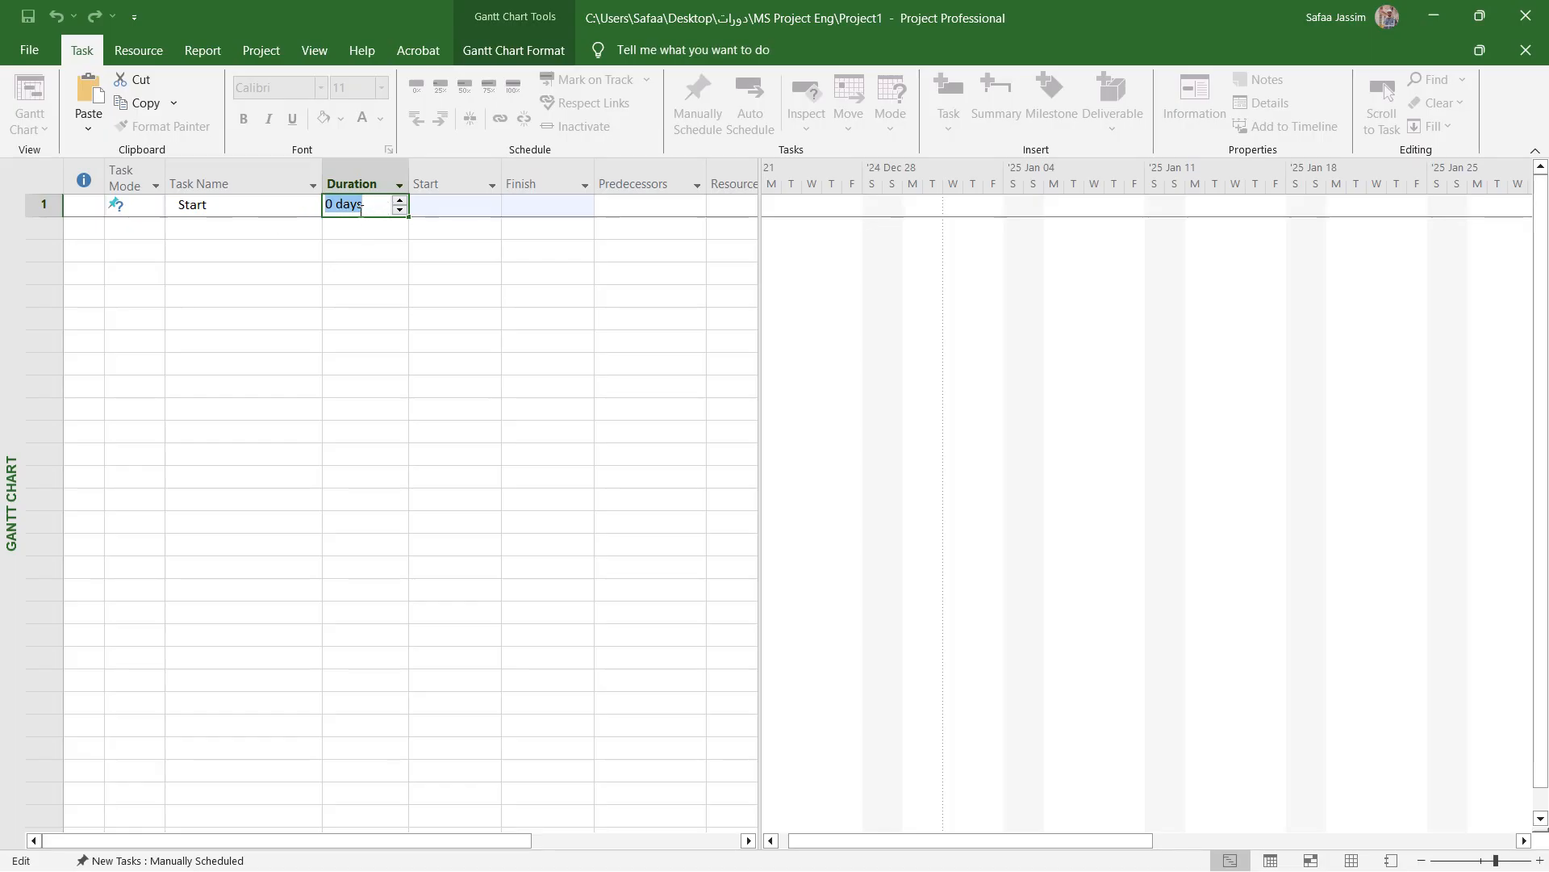
- Copy the project start date, Wed 25-01-01, from the project information into the Start task's start date
left_click(443, 210)
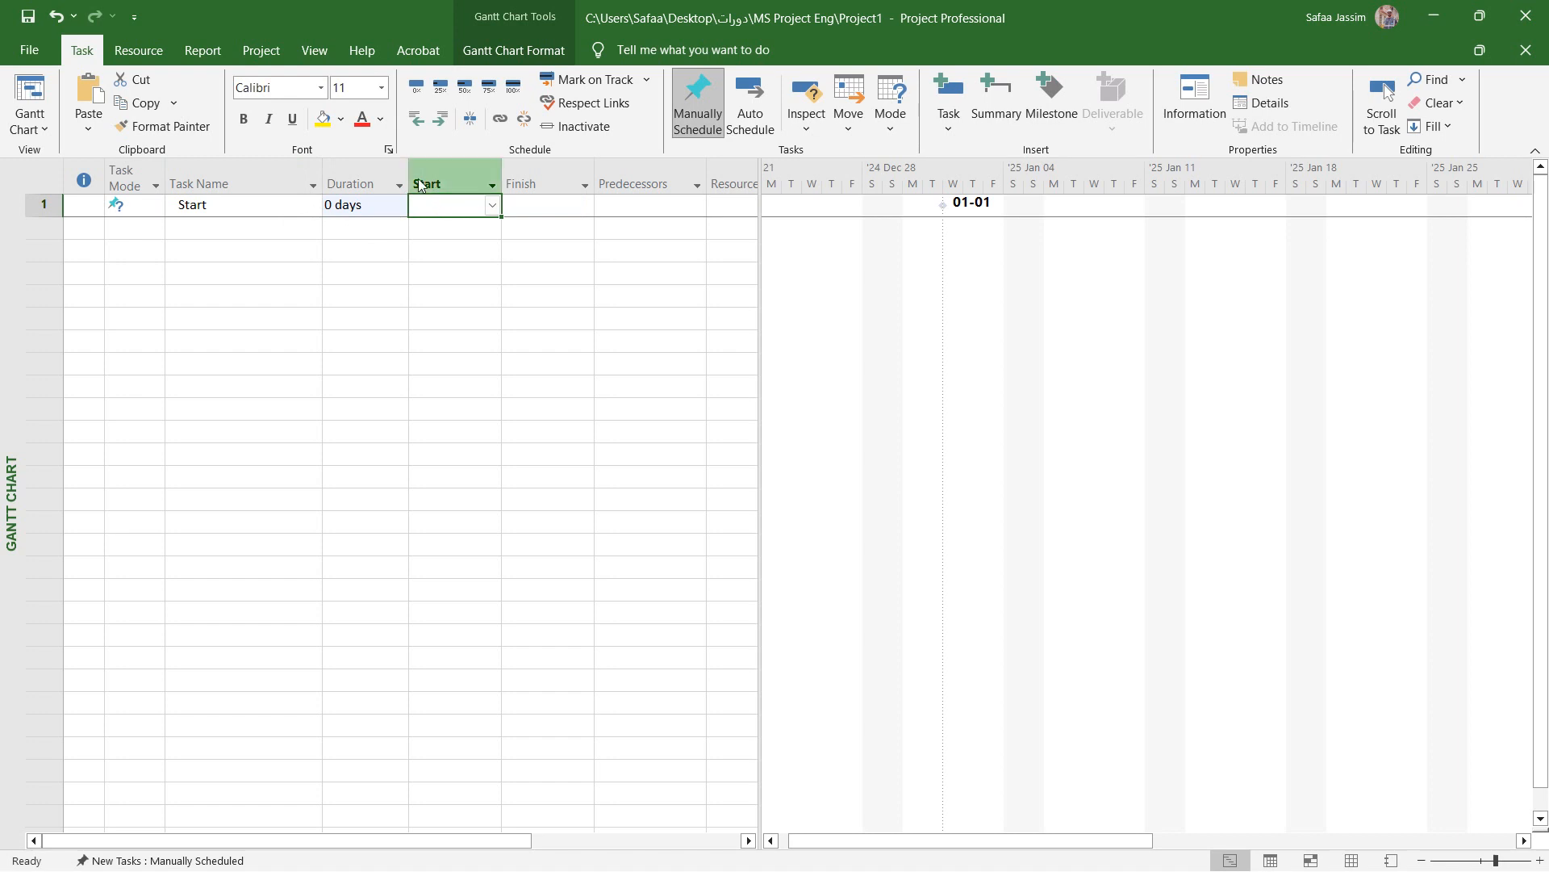
left_click(261, 50)
left_click(260, 139)
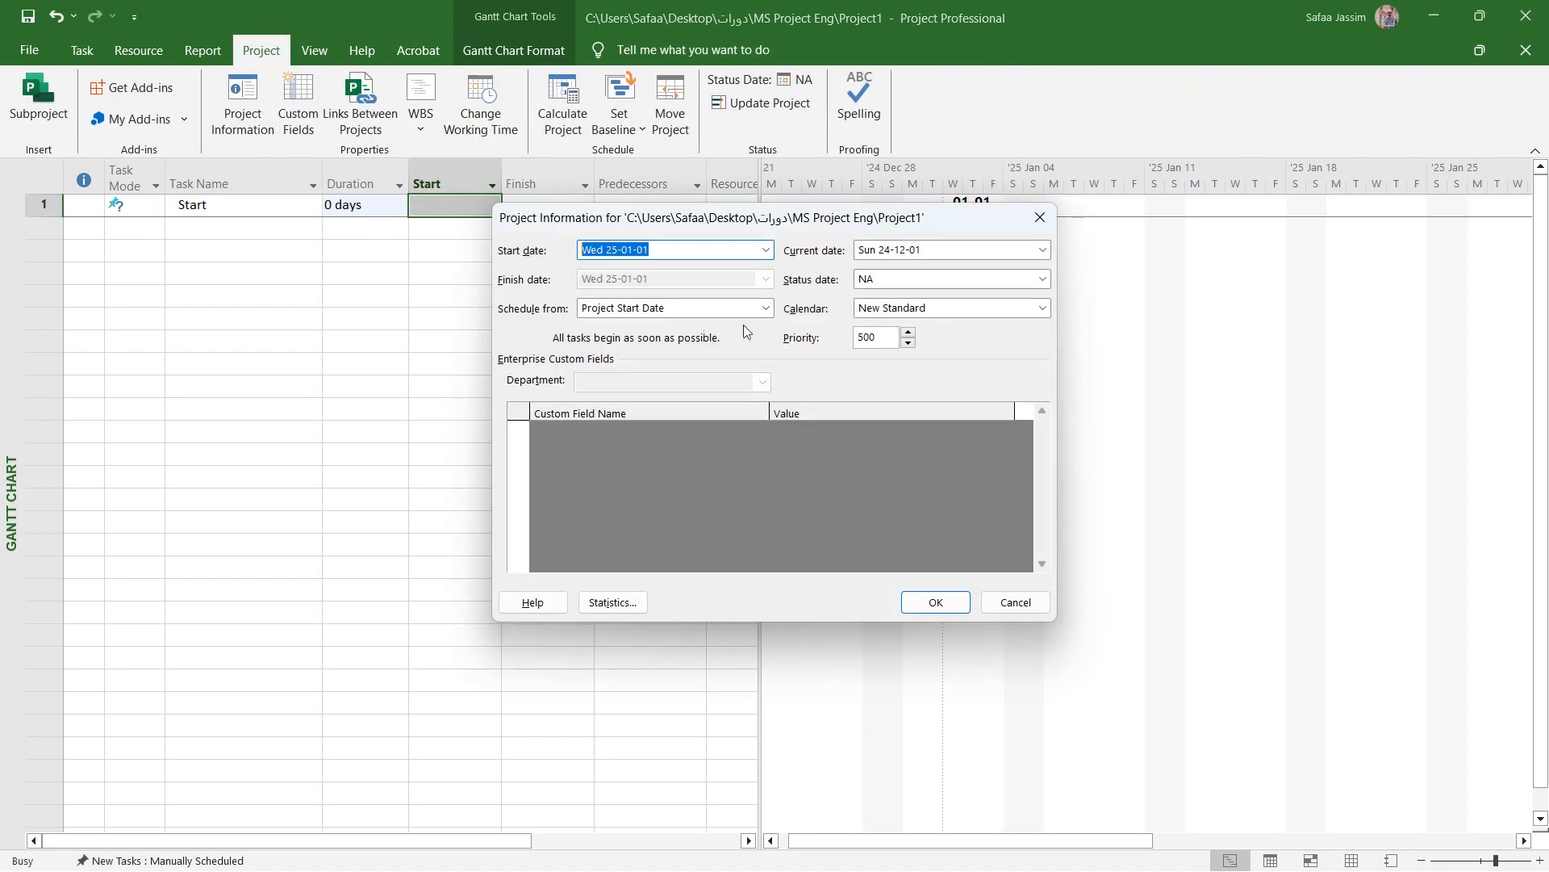
left_click(930, 602)
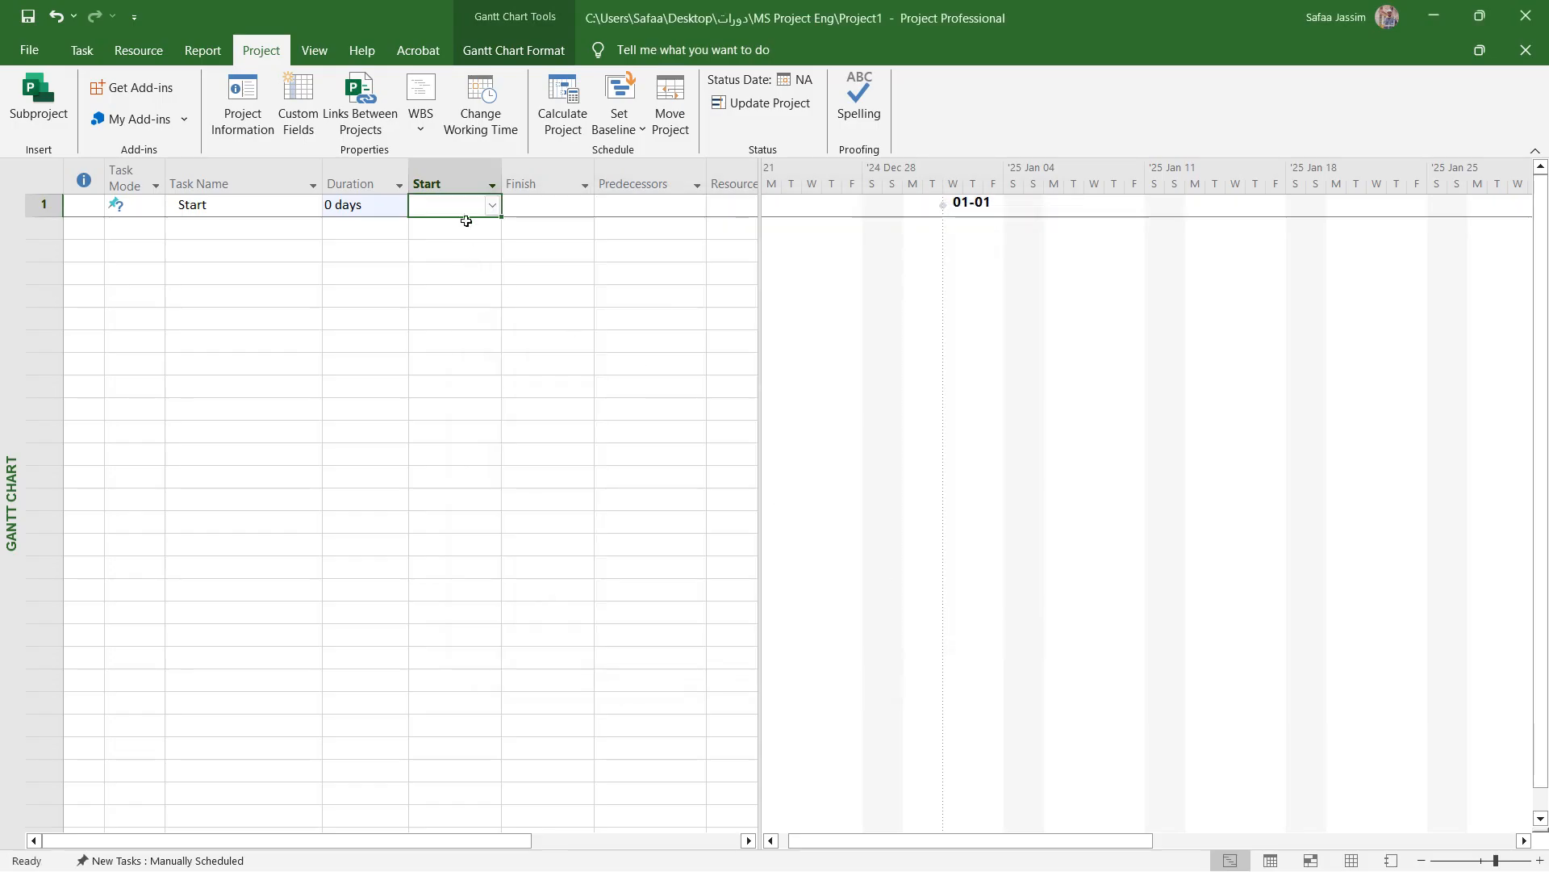
type("Wed 25-01-01")
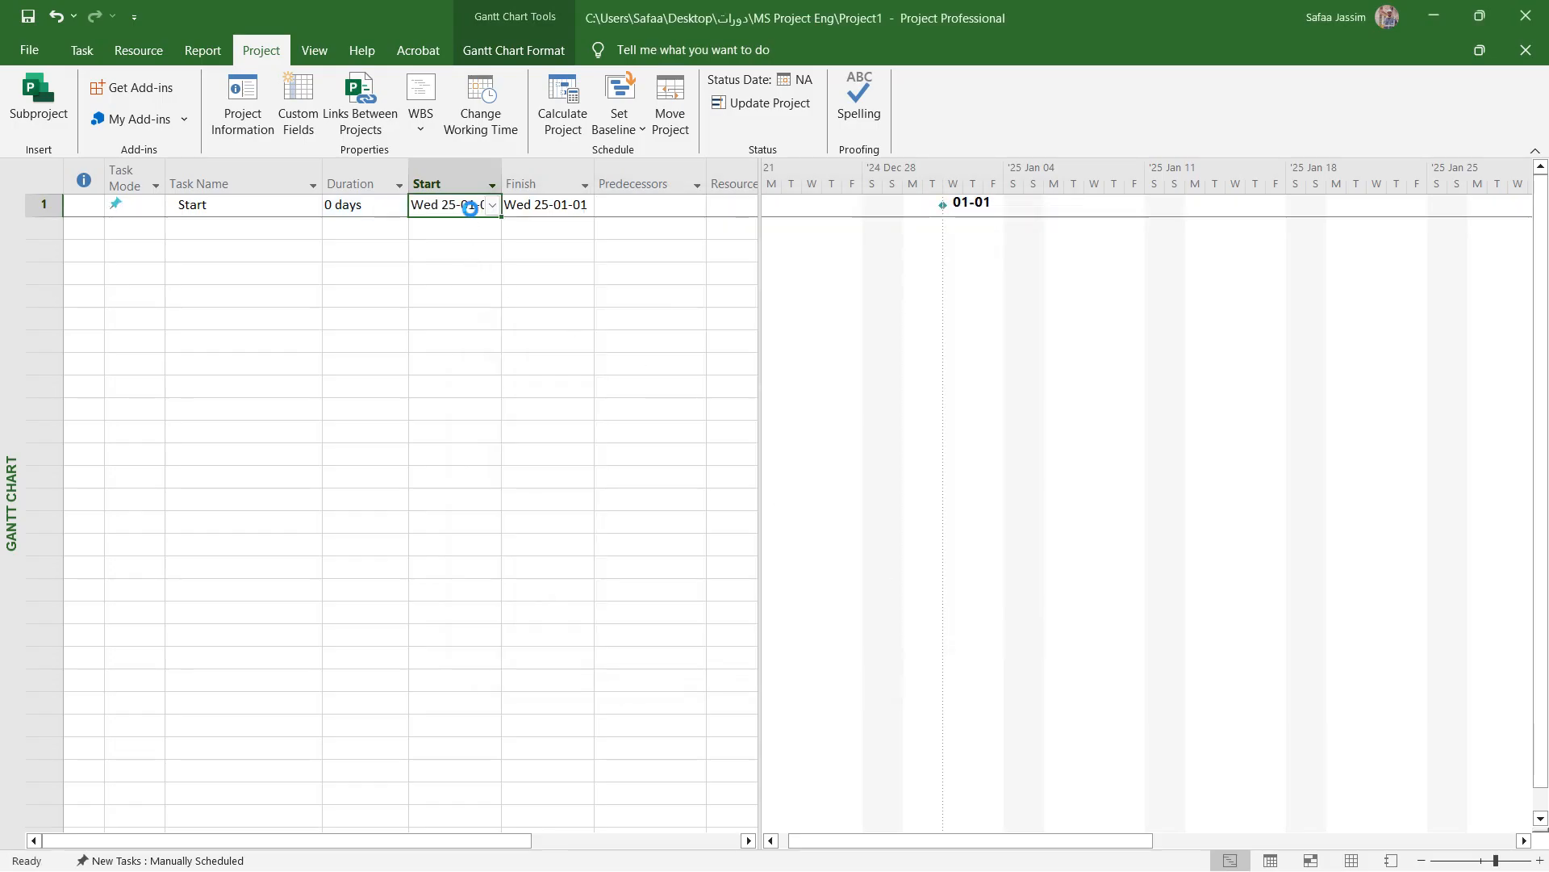
left_click(477, 267)
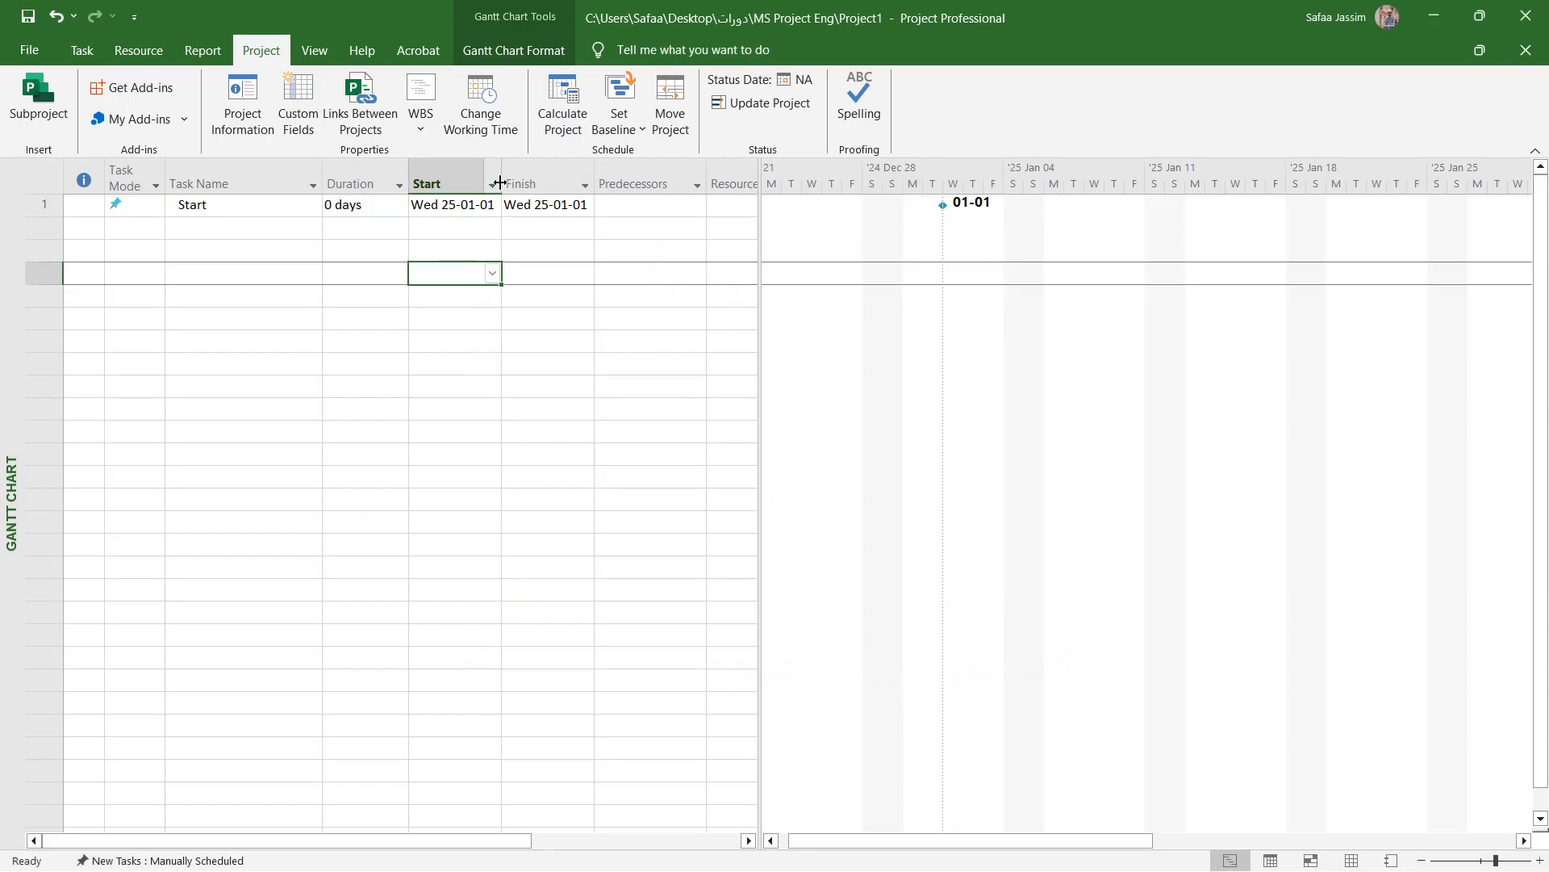
- Widen the Start column slightly and view the calendar for the Start task's start date without changing it
left_click_drag(501, 180, 508, 180)
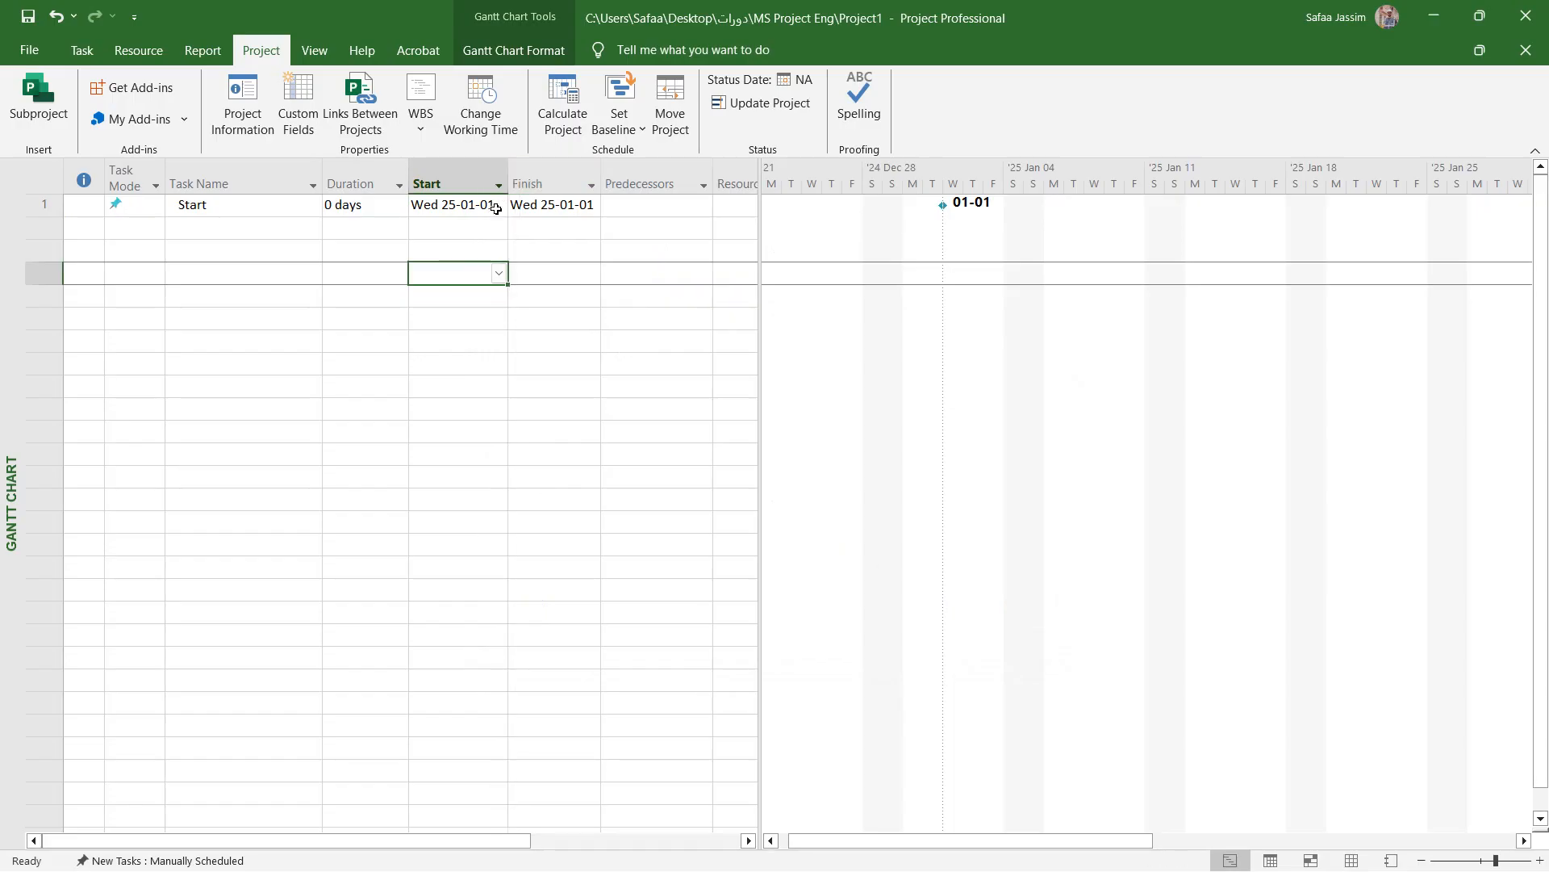
left_click(497, 206)
left_click(501, 205)
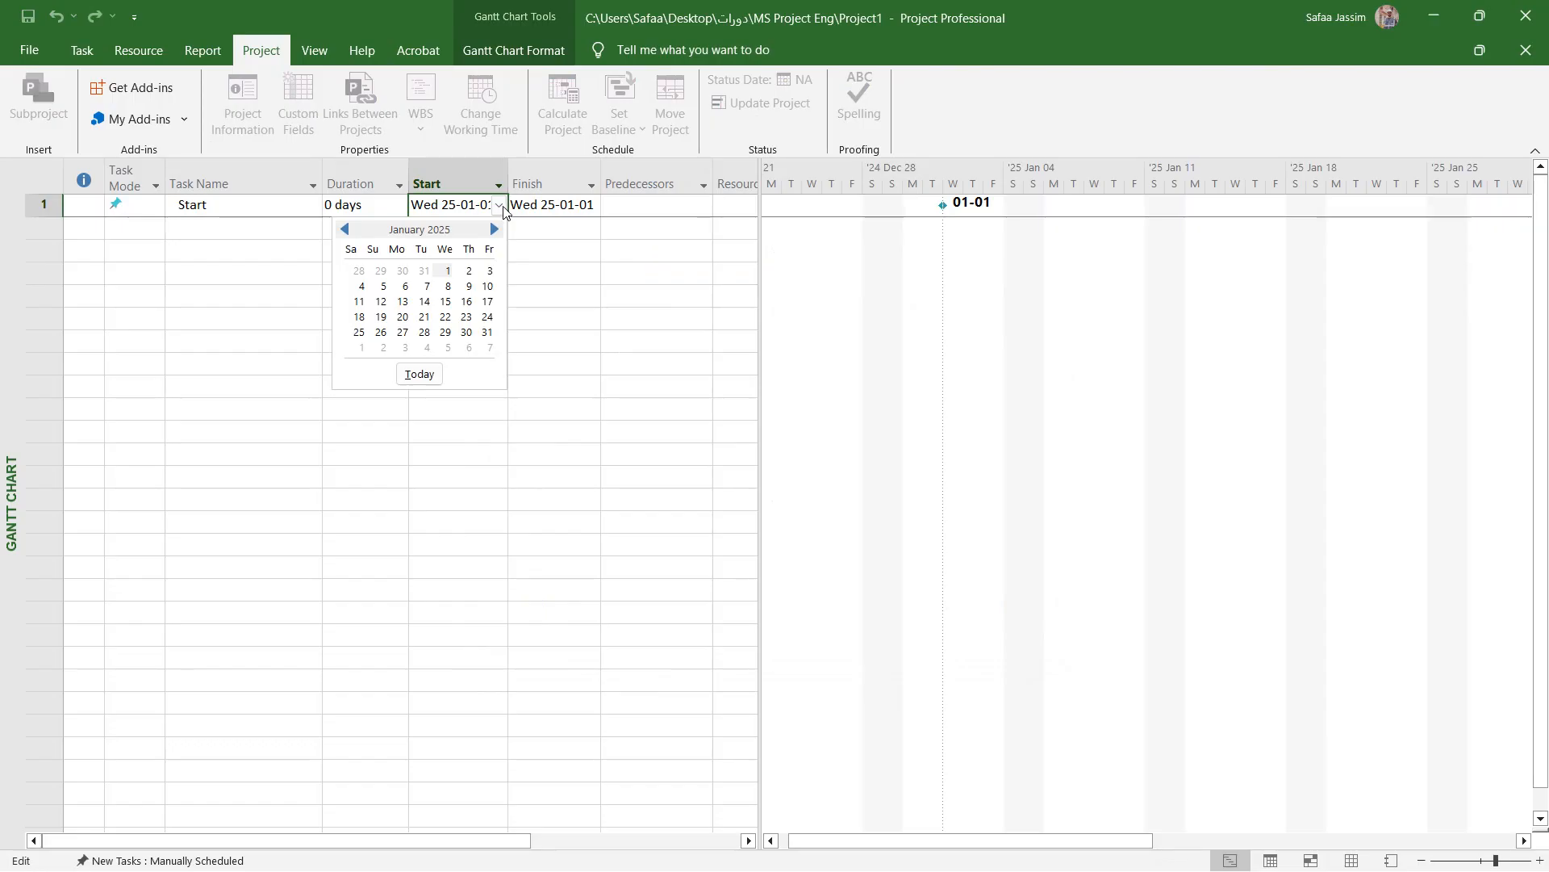
left_click(563, 230)
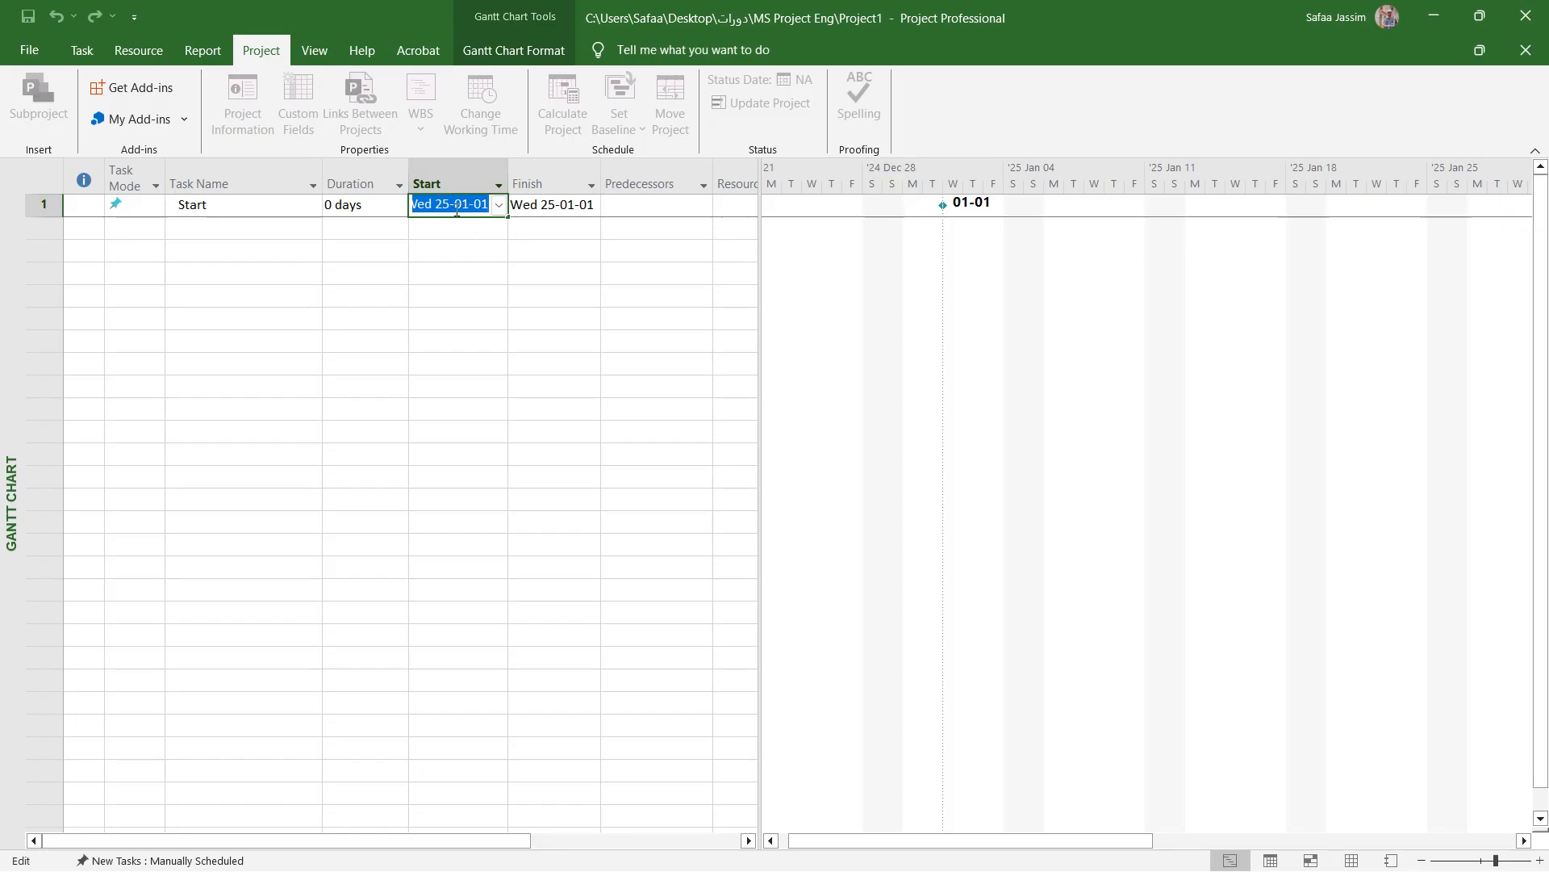
left_click(561, 203)
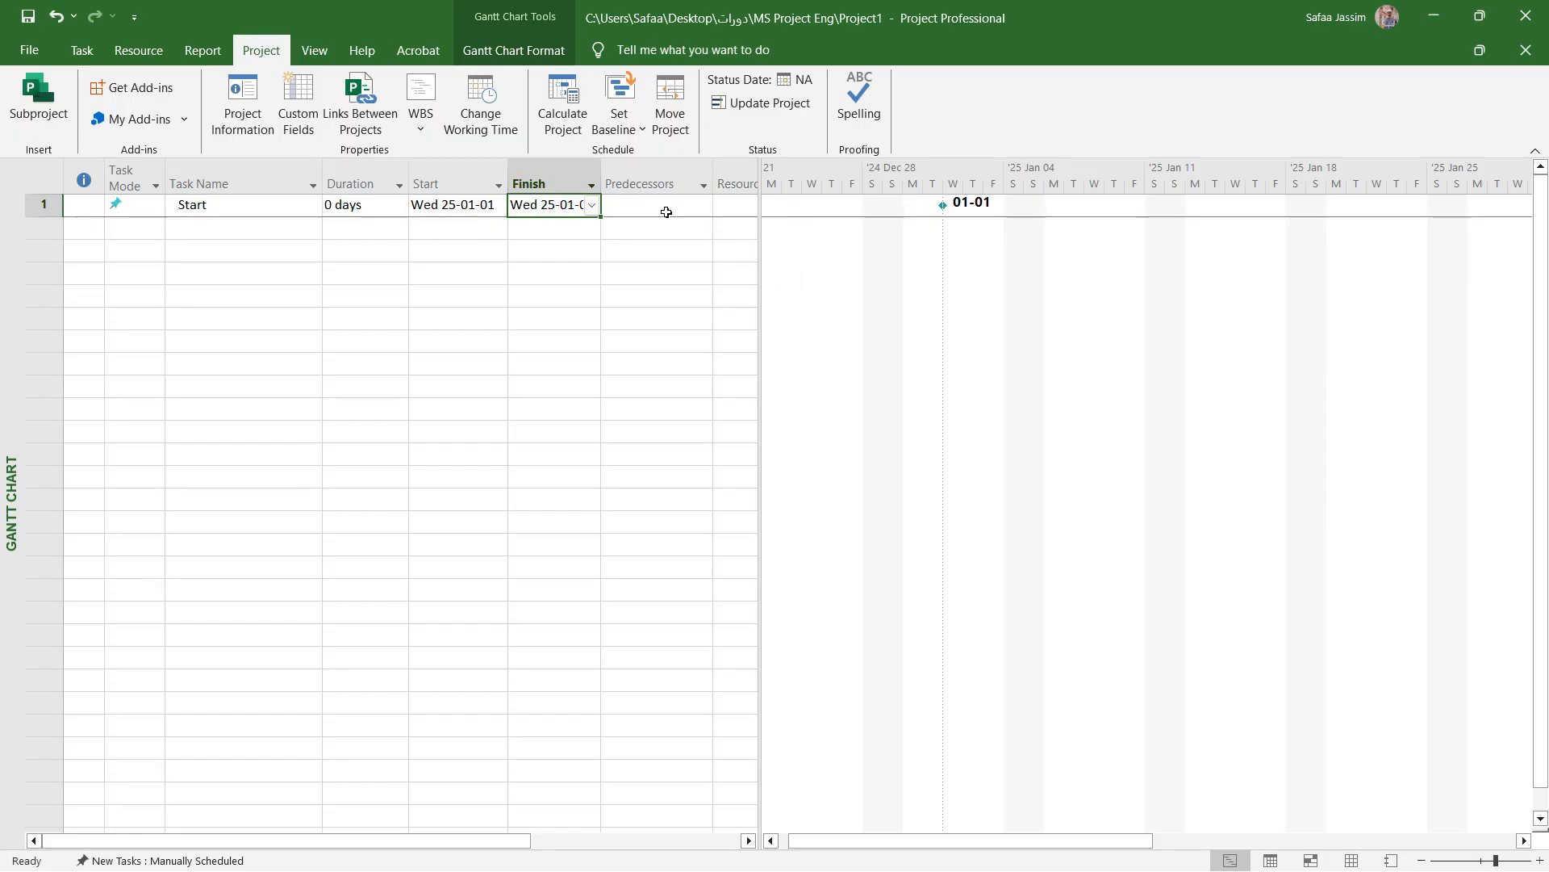
- Change the Start task's mode to Auto Scheduled
left_click(146, 213)
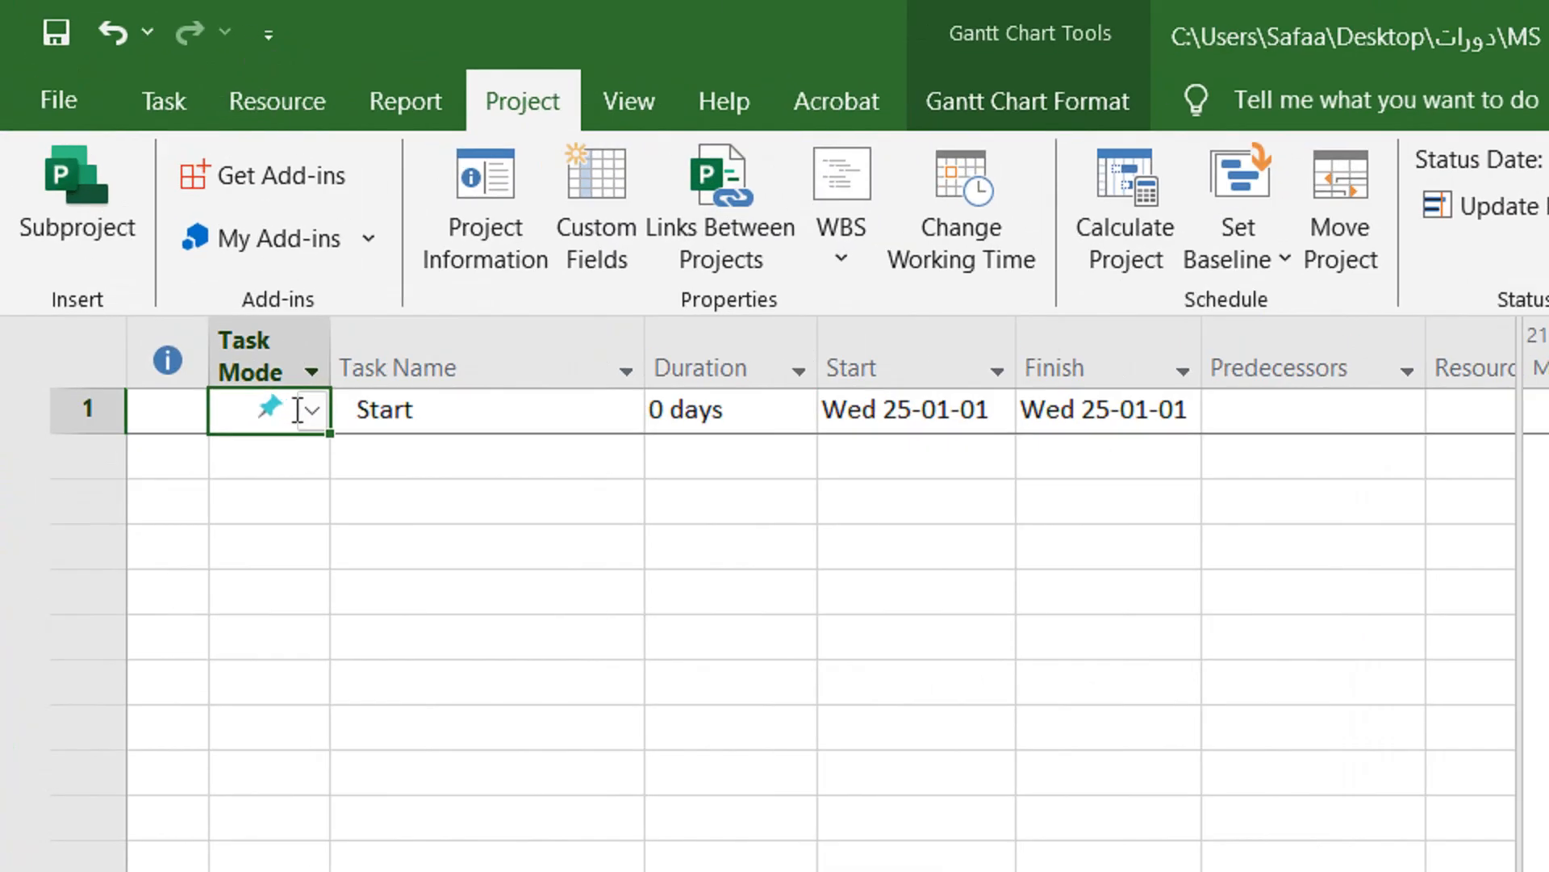
left_click(314, 408)
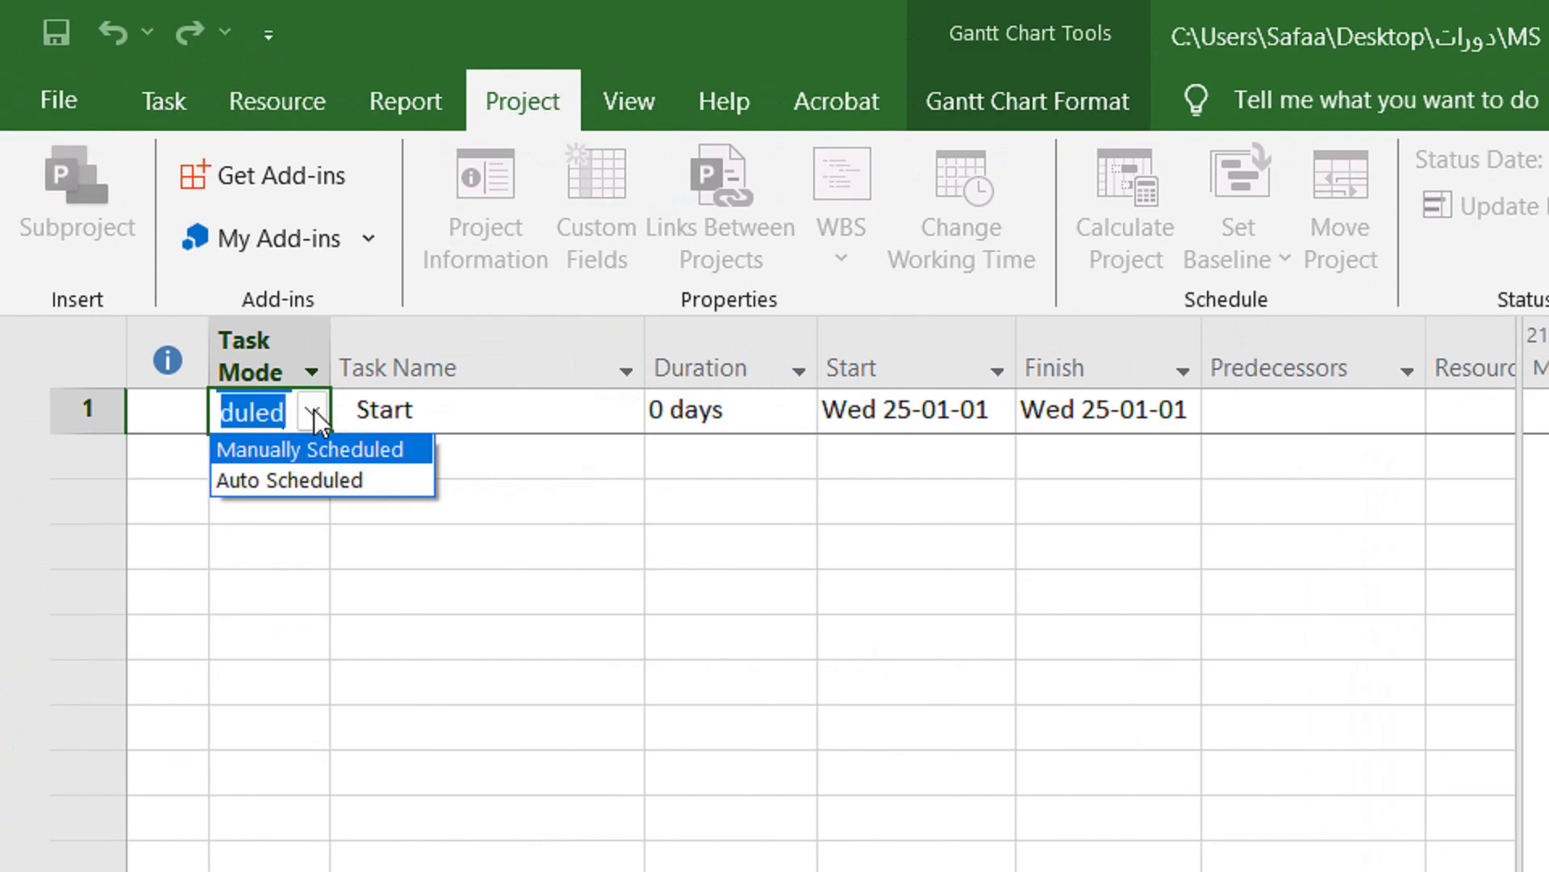
left_click(330, 477)
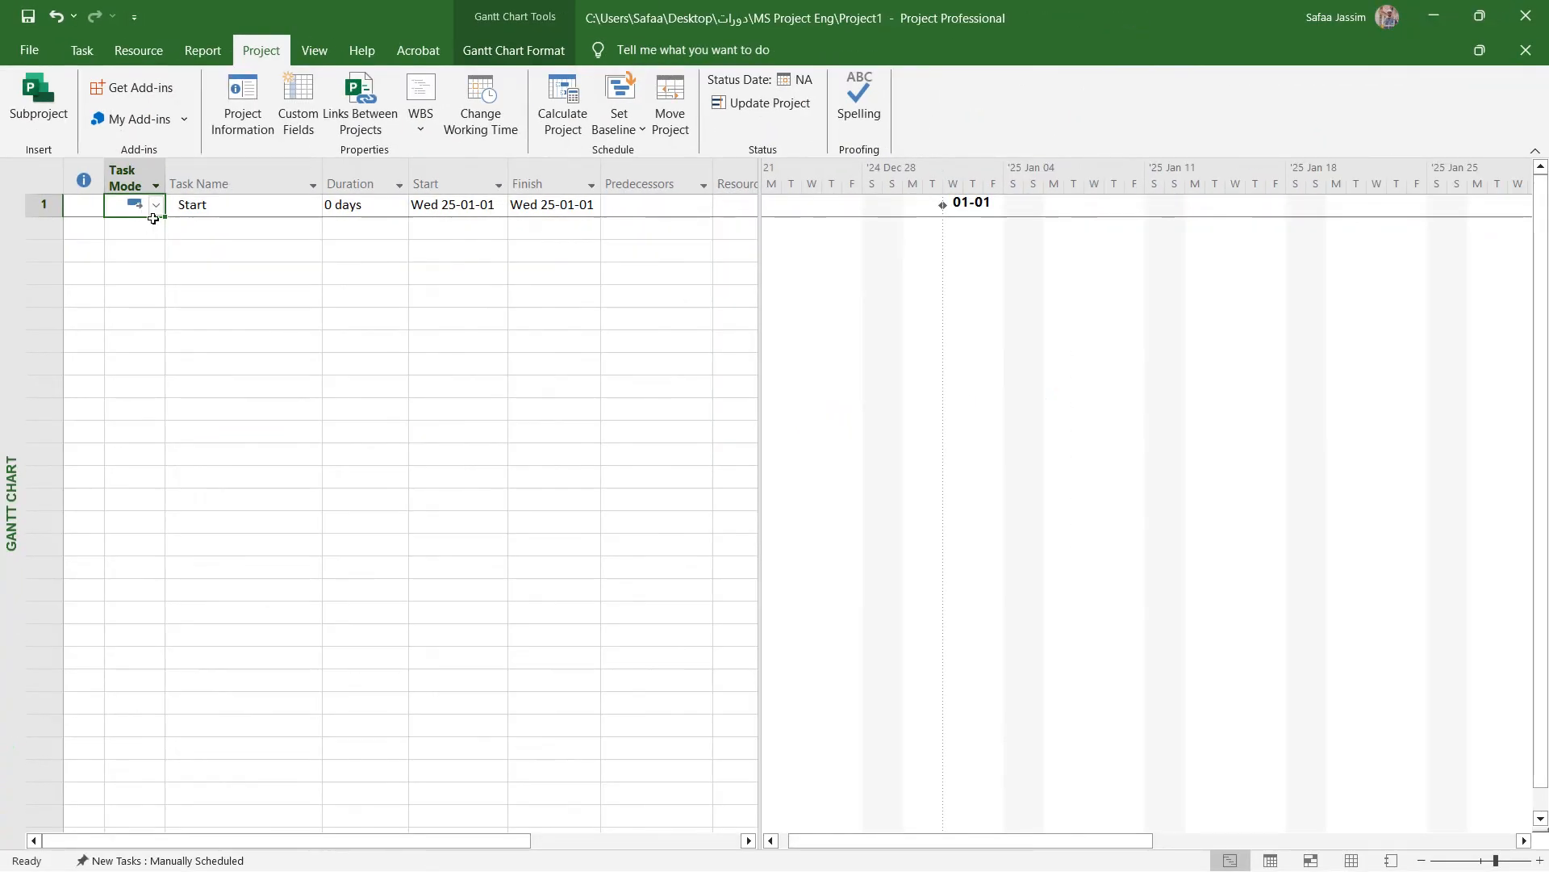
- Insert a summary task in the row below Start and name it Phase1
left_click(81, 50)
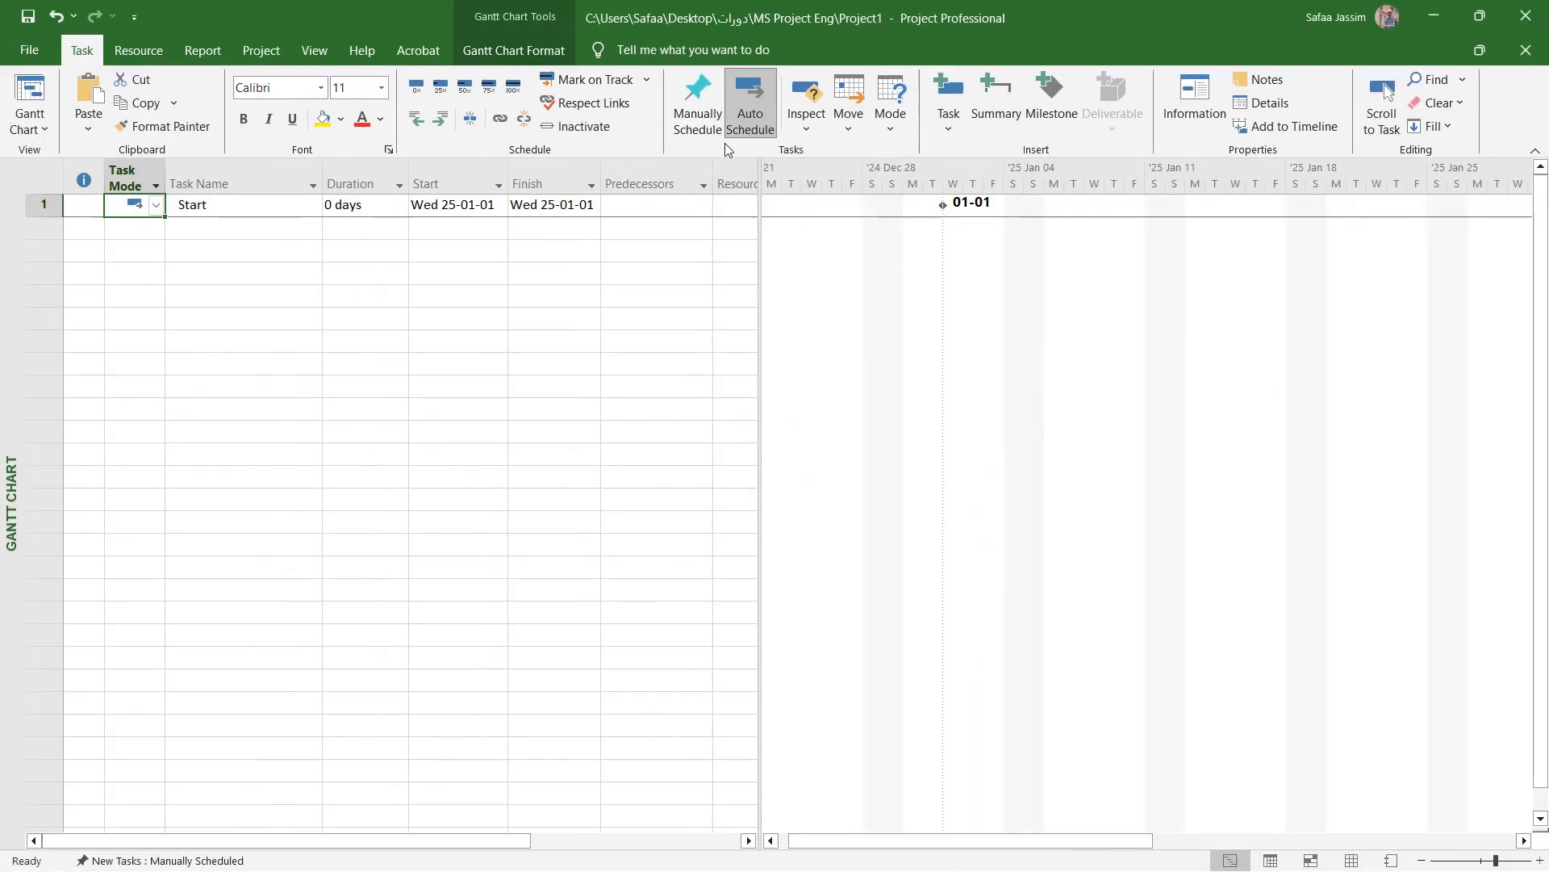
left_click(319, 564)
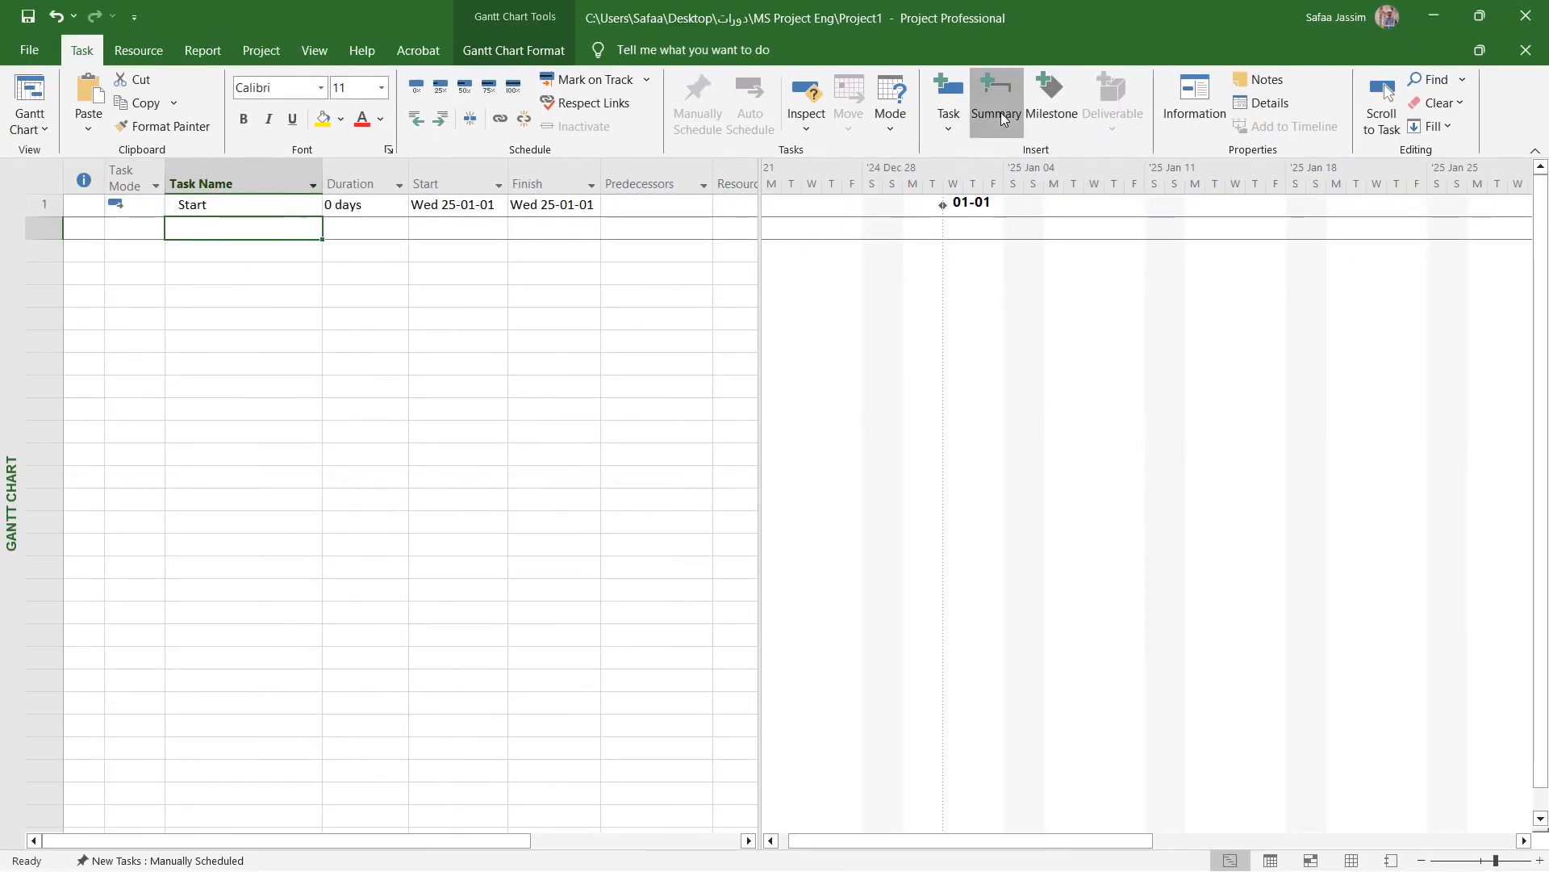
left_click(795, 198)
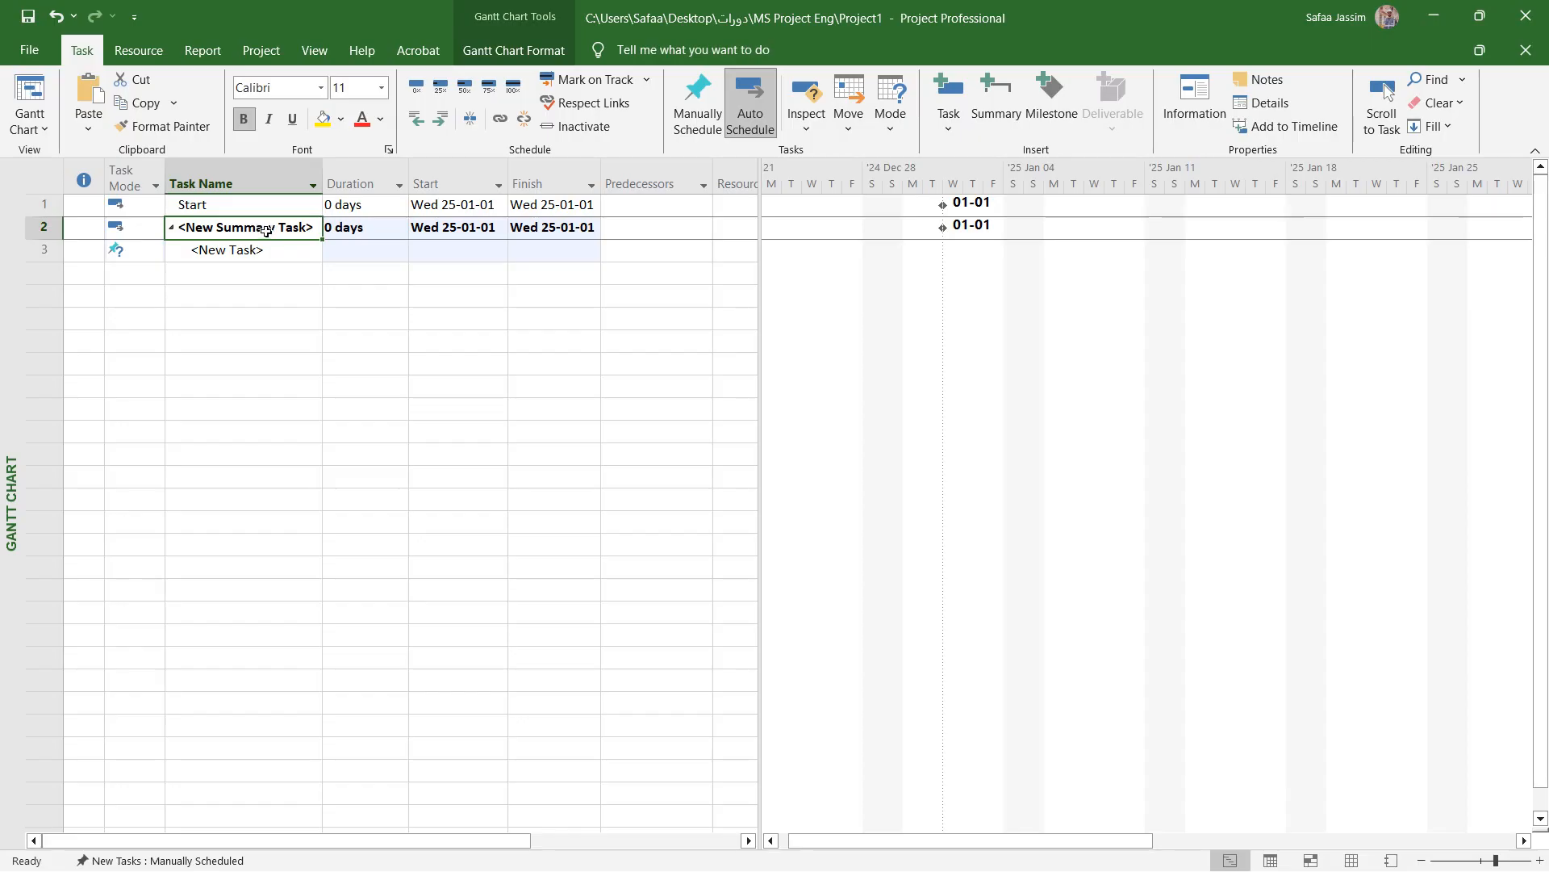
double_click(266, 230)
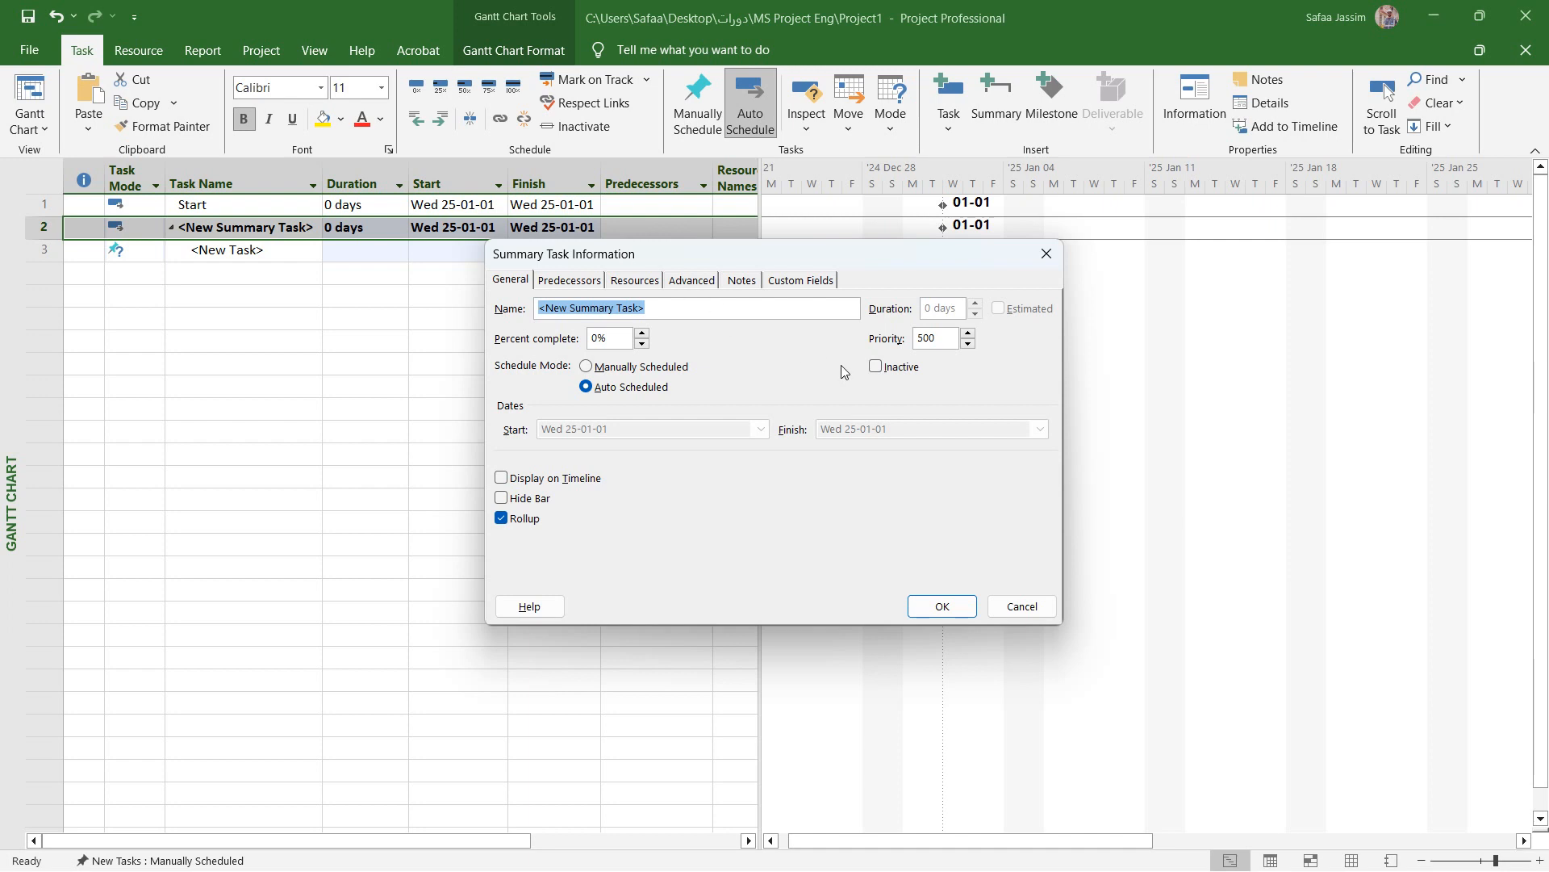
left_click(1046, 268)
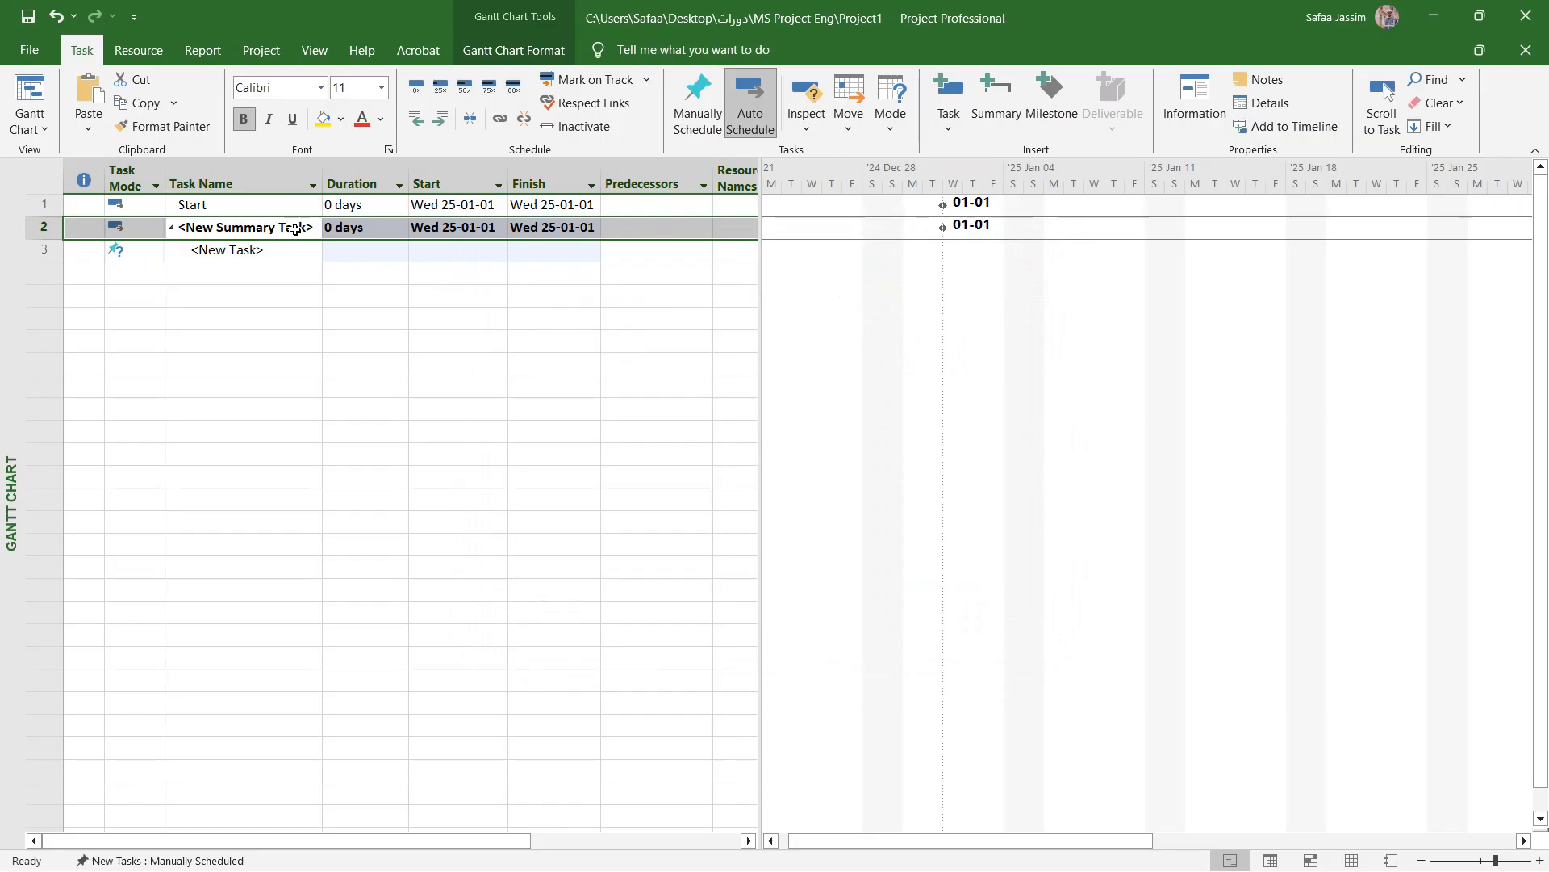
type("Ph")
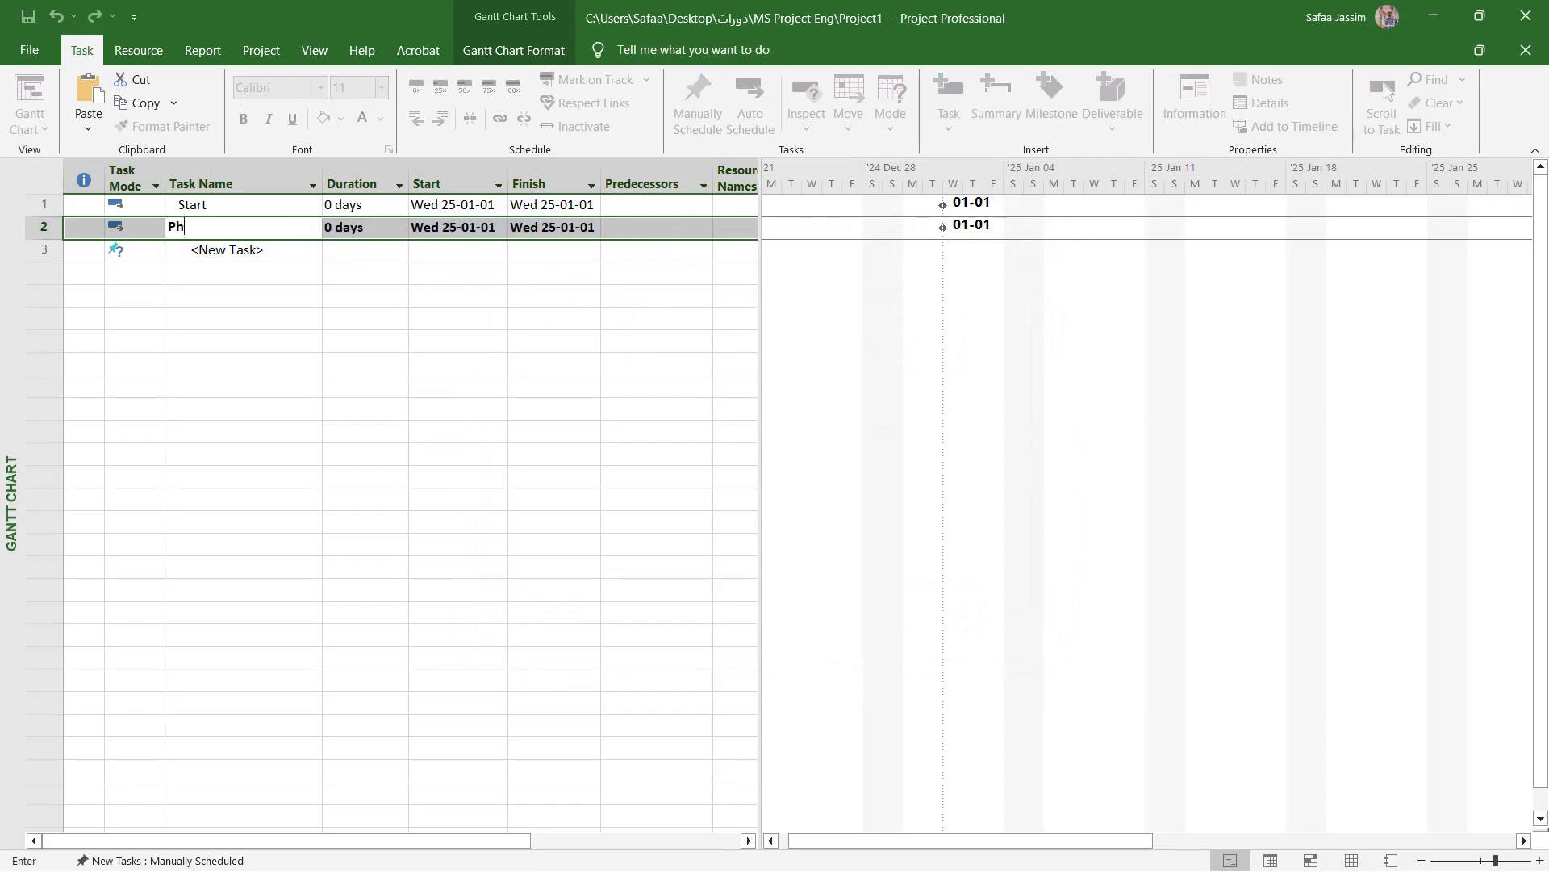
type("ase")
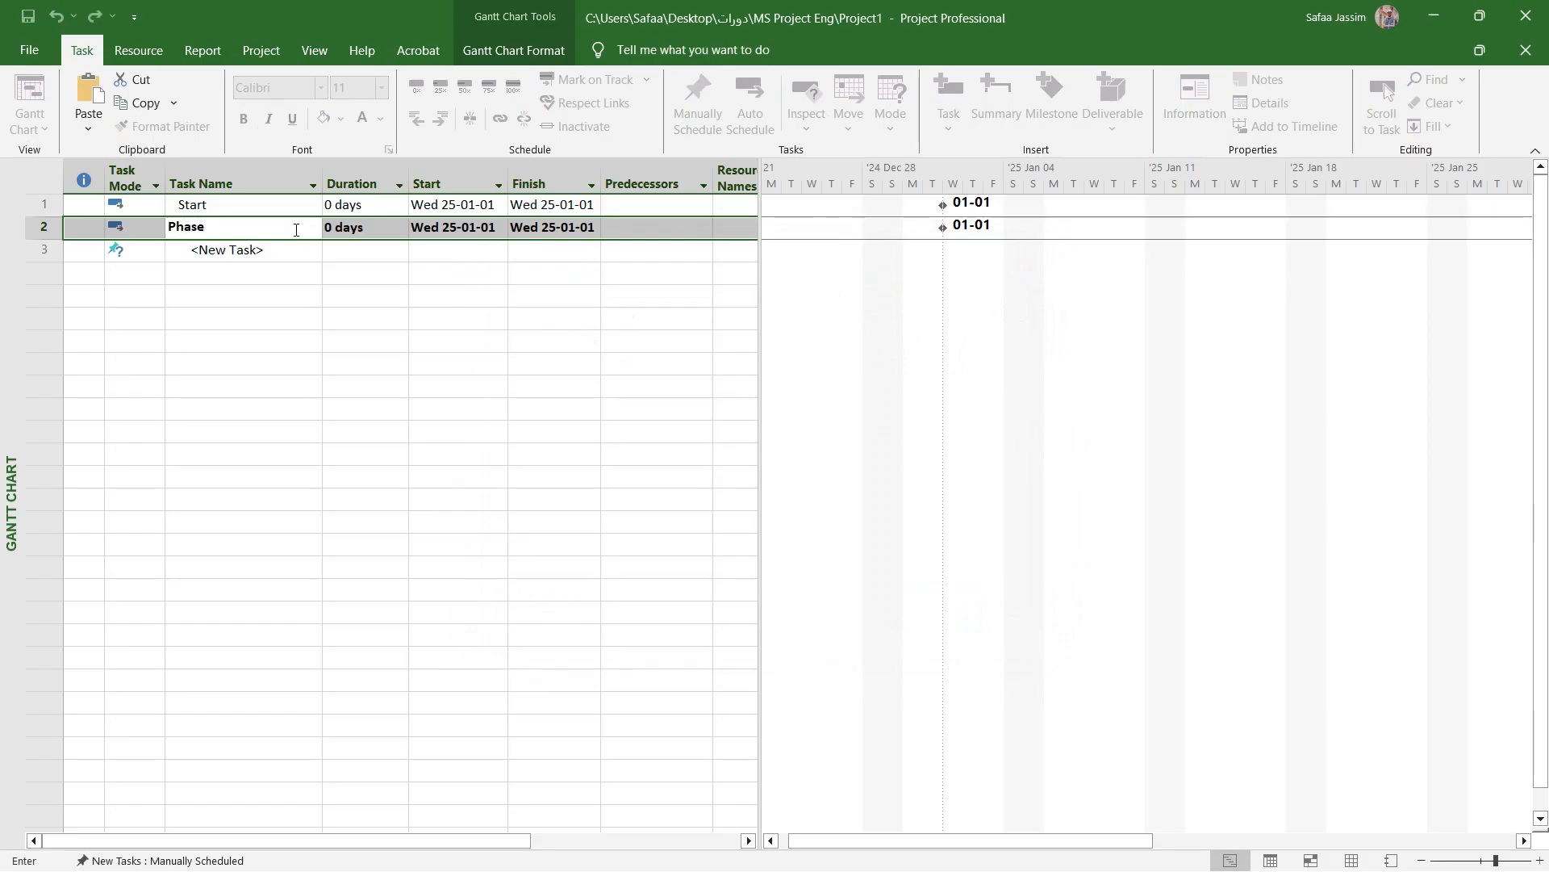
type("1")
key("Tab")
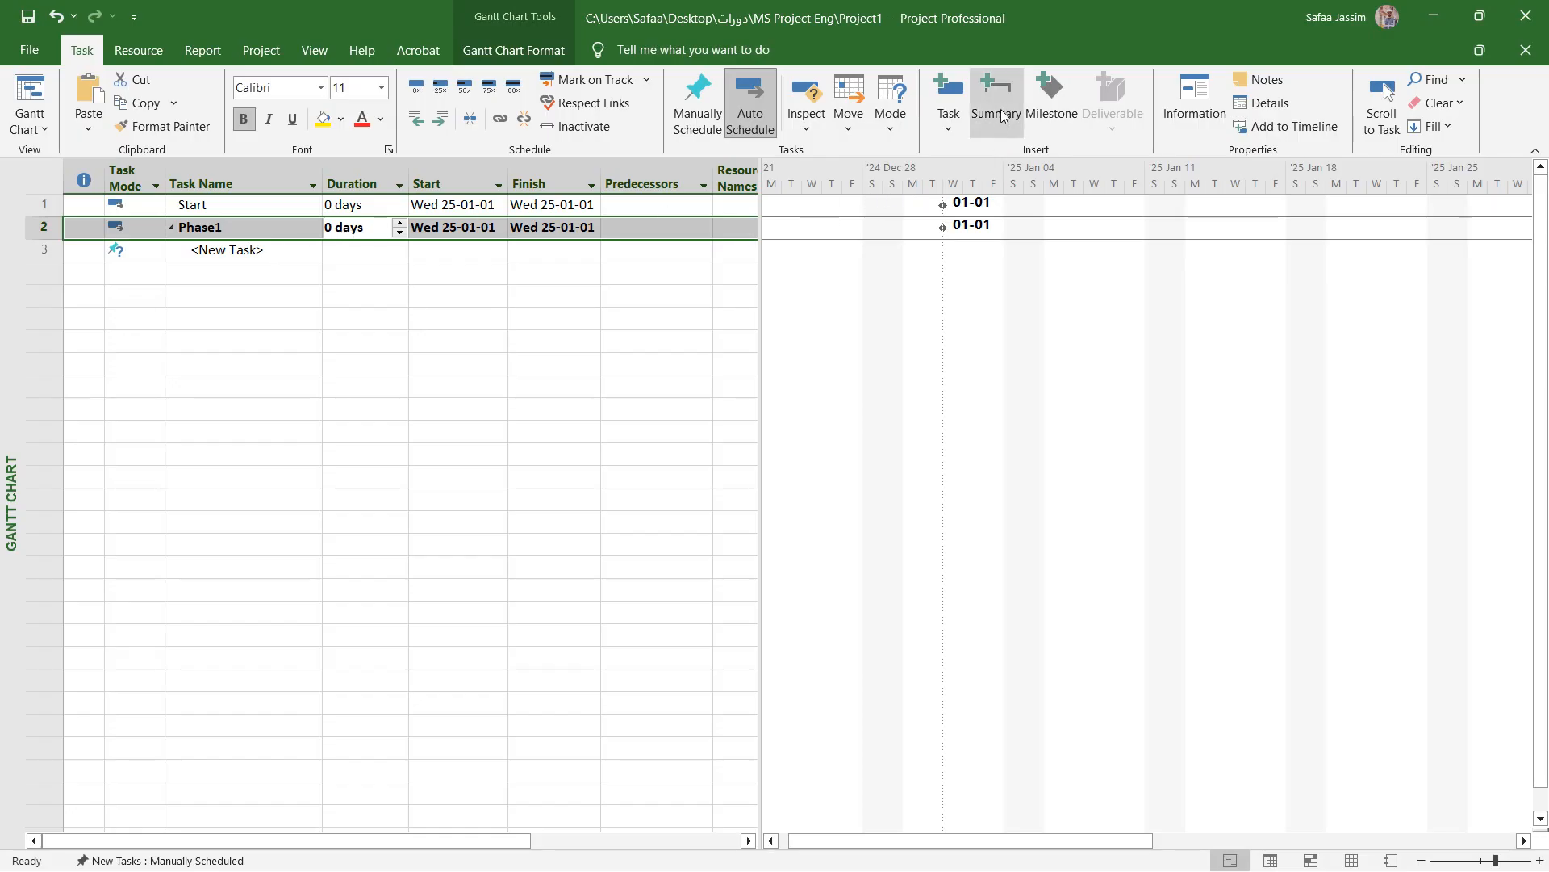
- Rename the new subtask under Phase1 as Task1 and add Task2 and Task3 below it
left_click(260, 253)
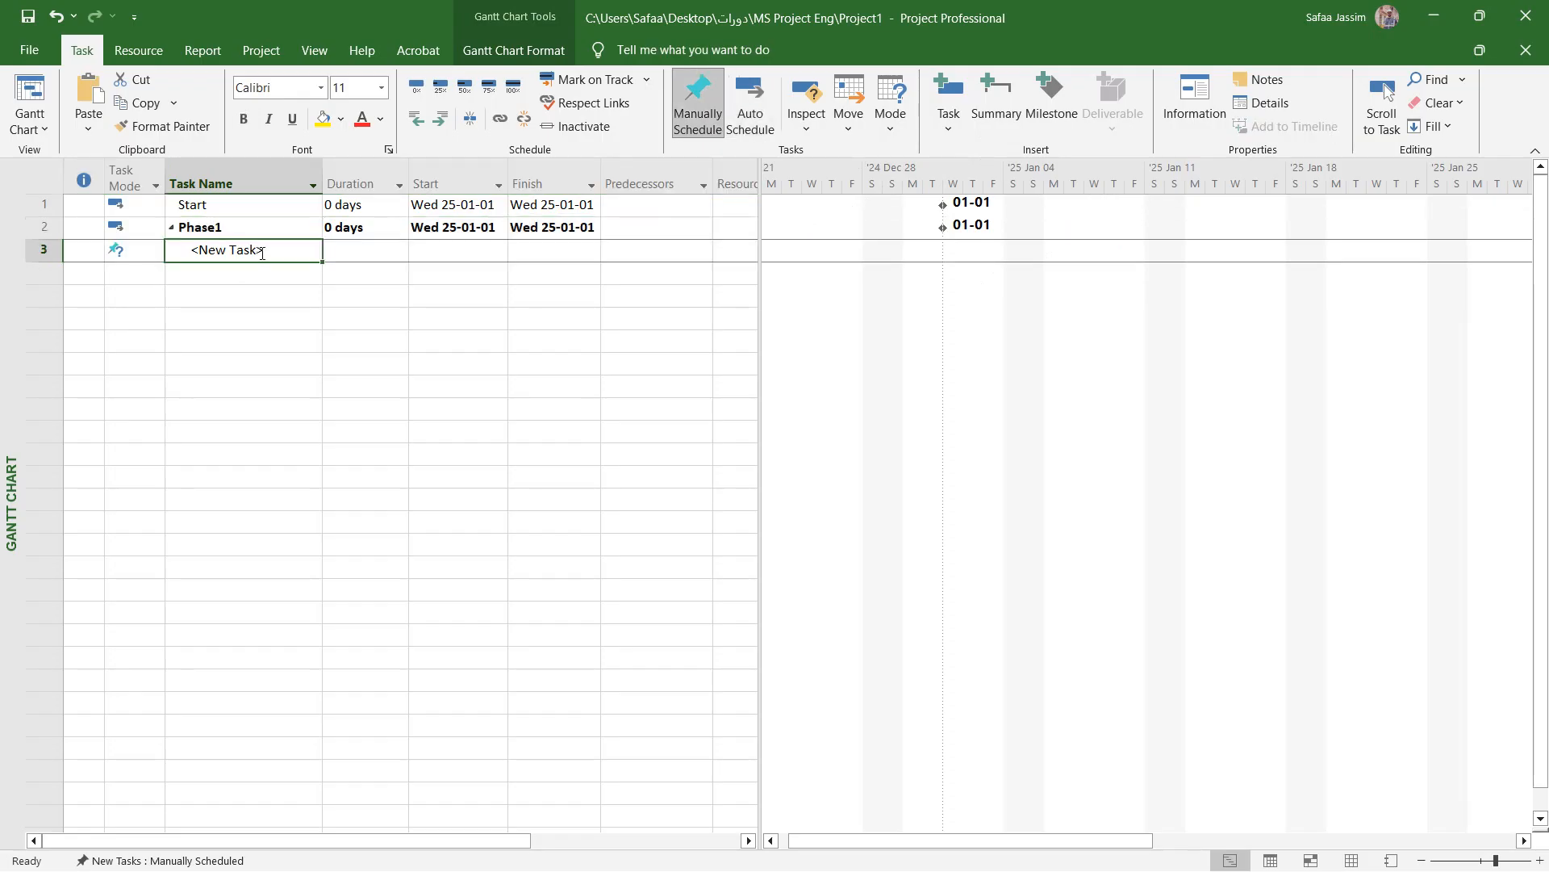
type("Task1")
key("Return")
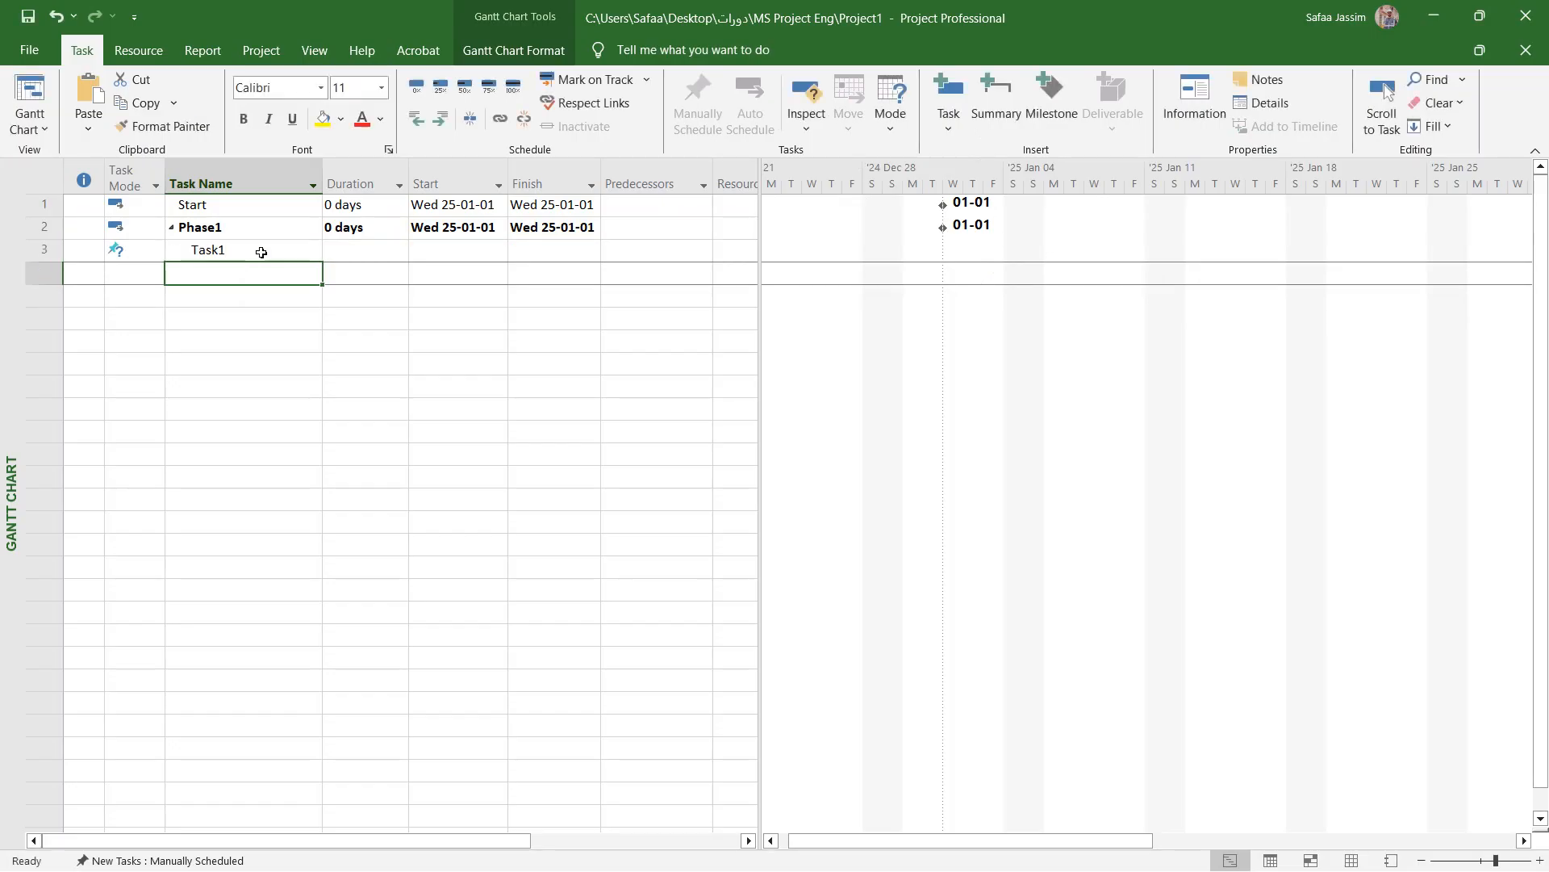
type("Task")
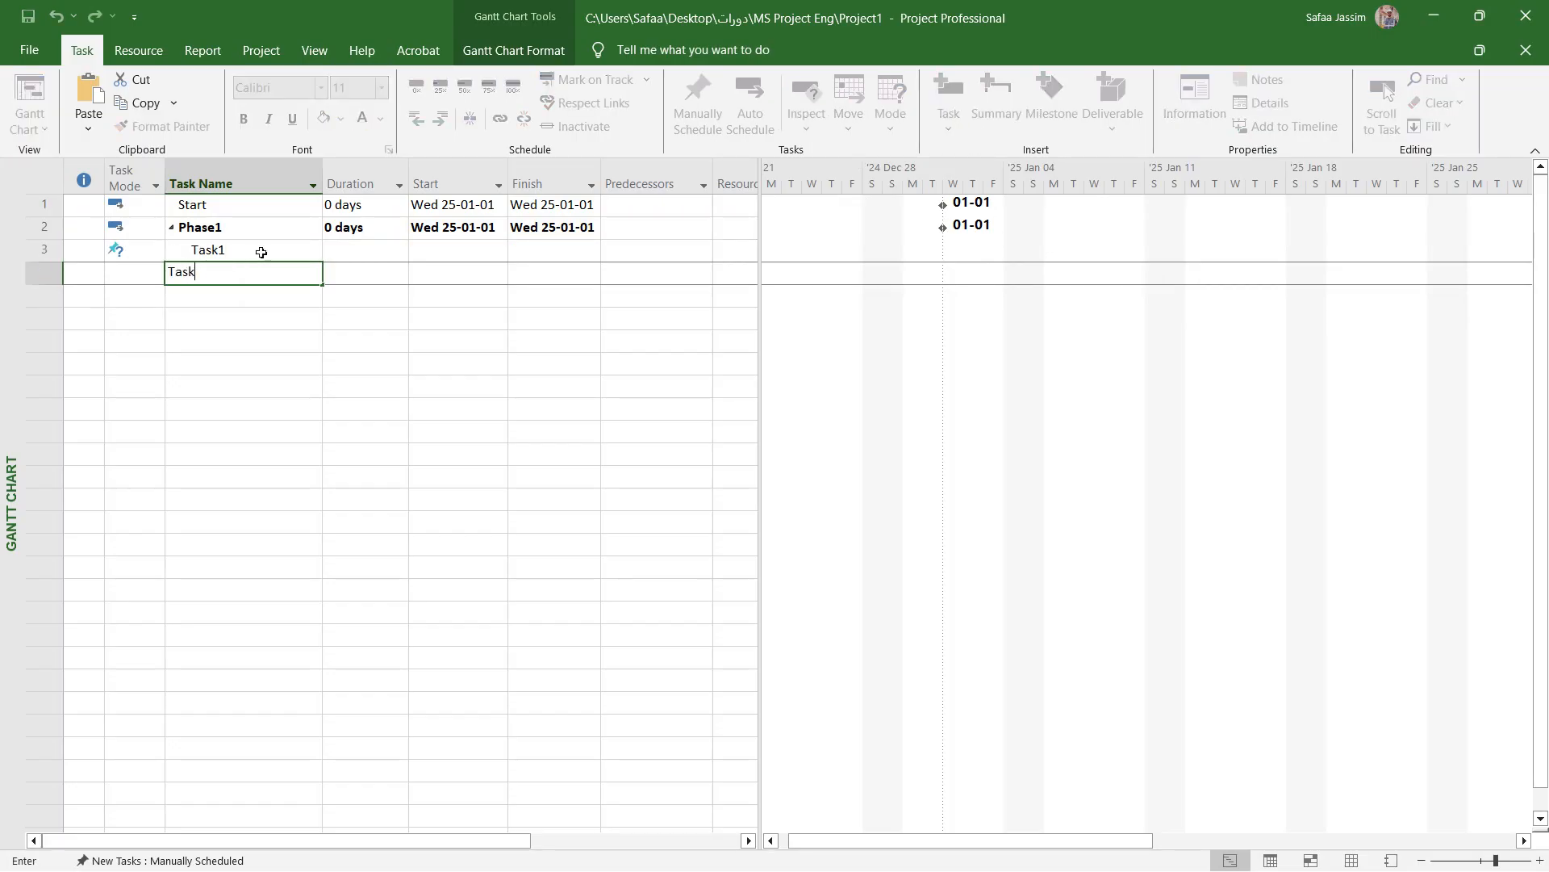
type("2")
key("Return")
type("Task")
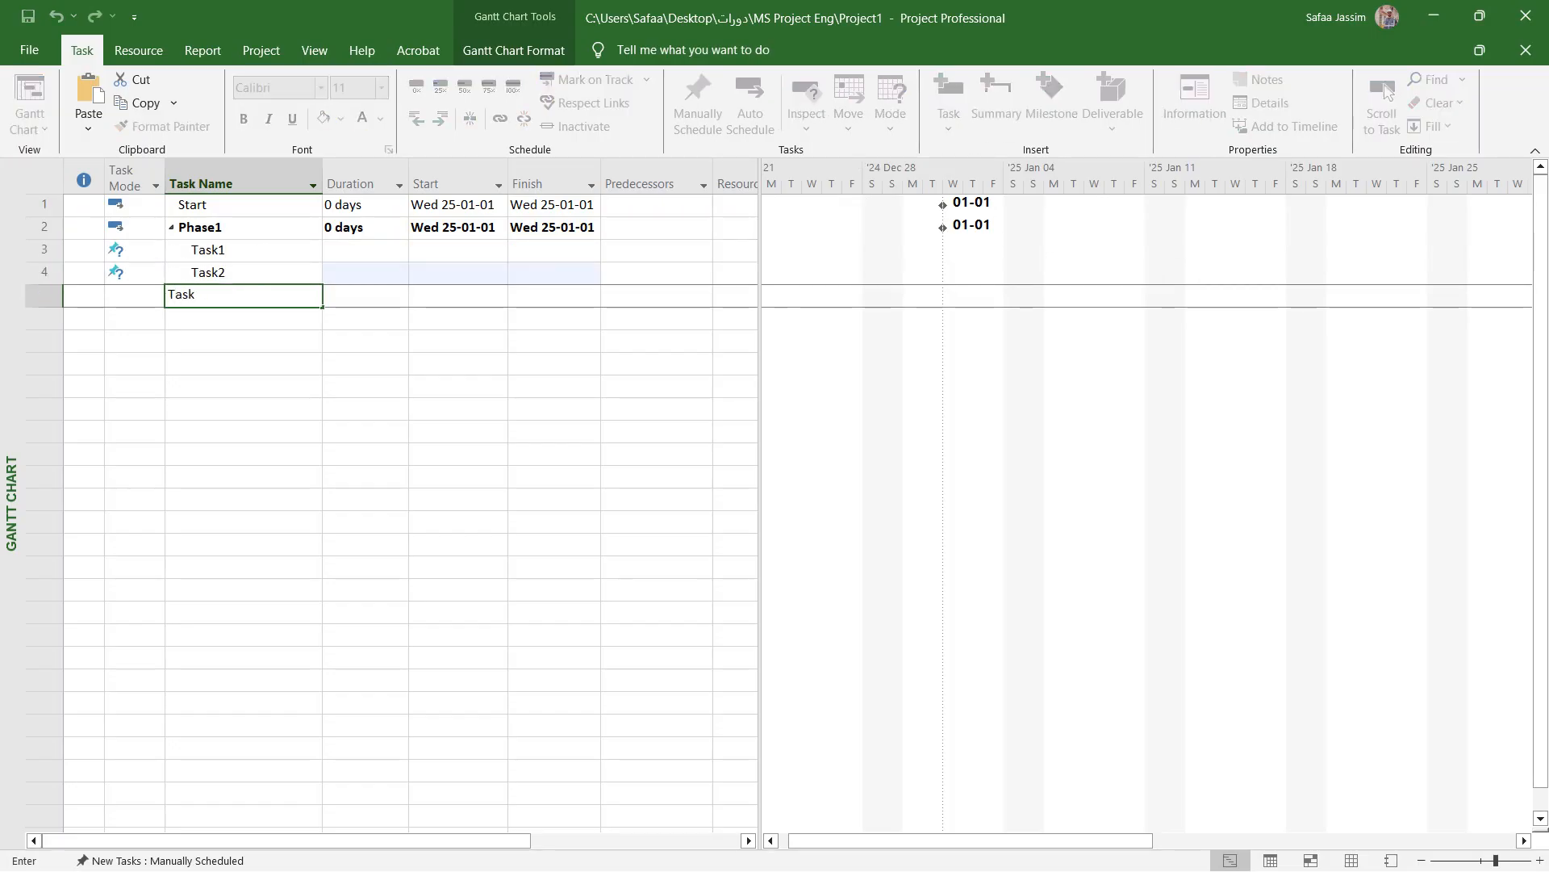
type("3")
key("Return")
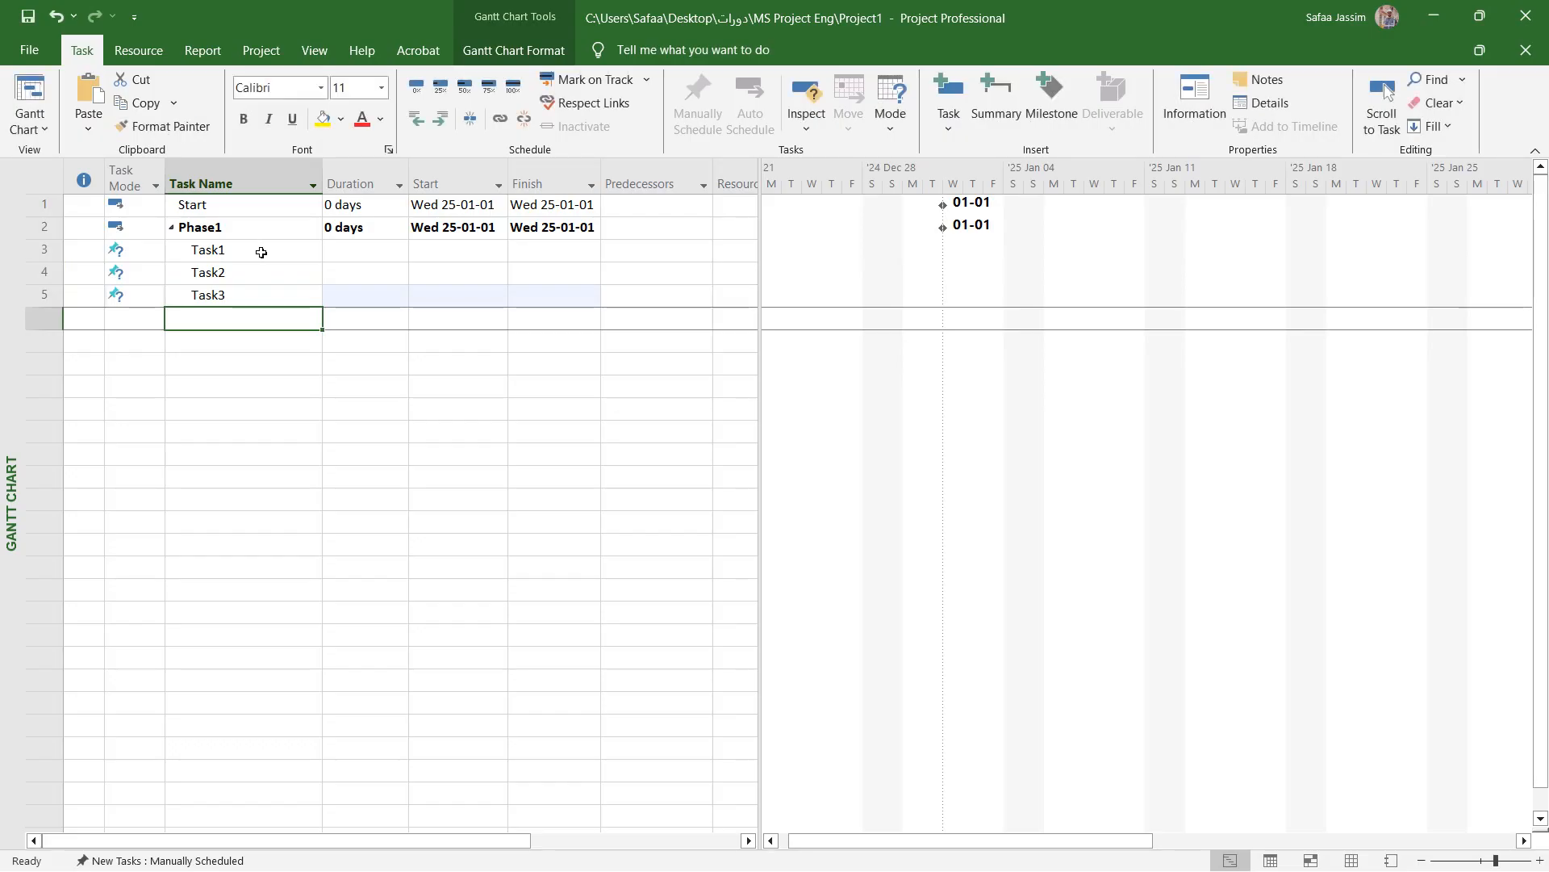
- Set the durations of Task1, Task2 and Task3 to 3 days each
left_click(367, 250)
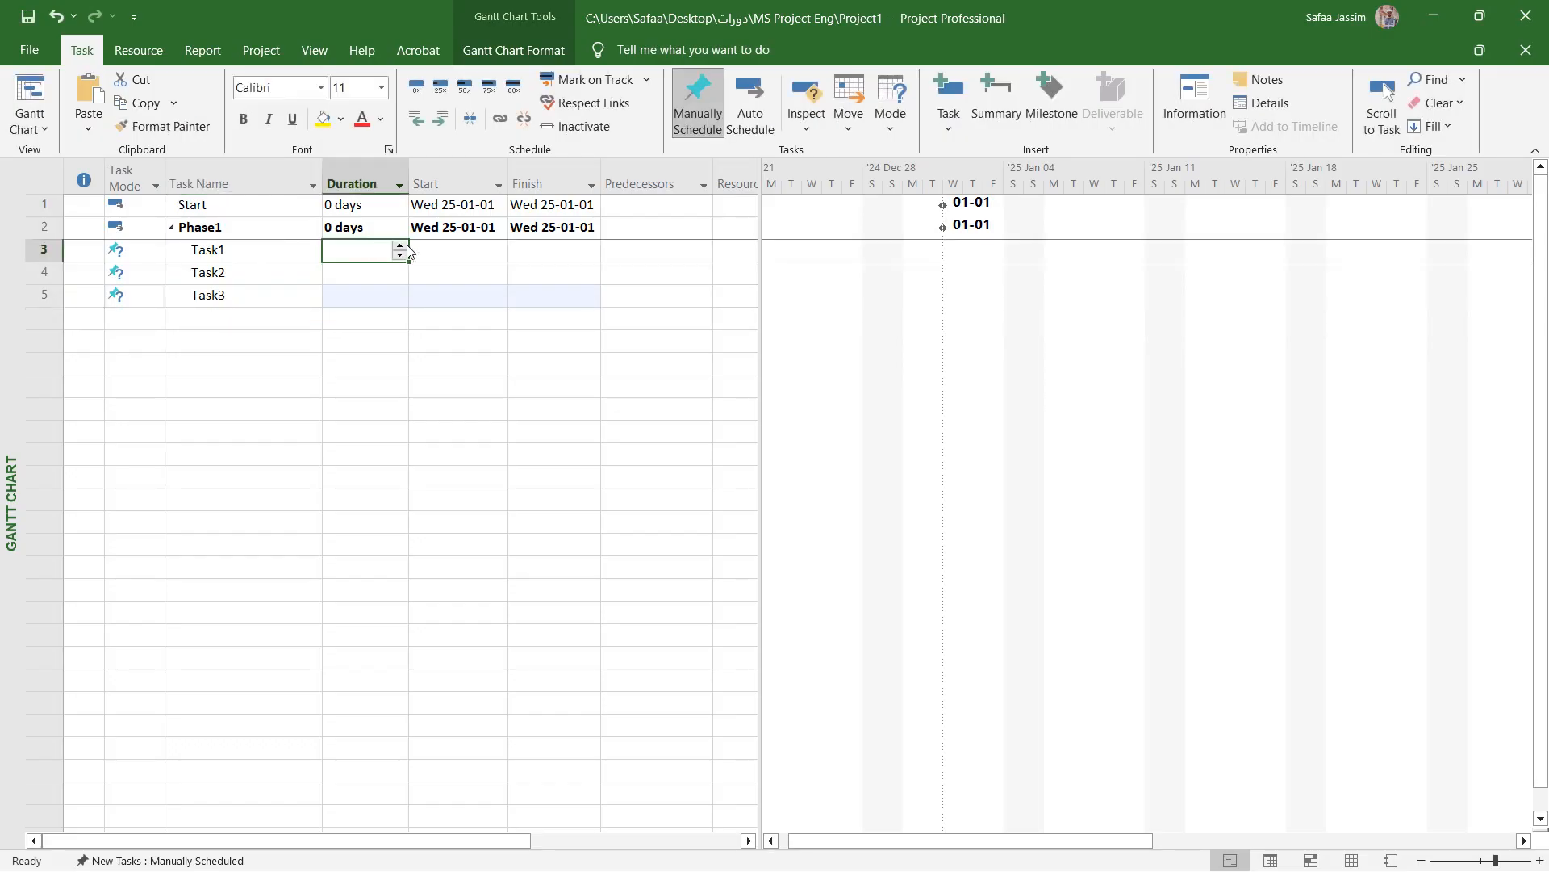
left_click(401, 245)
left_click(400, 245)
left_click(400, 245)
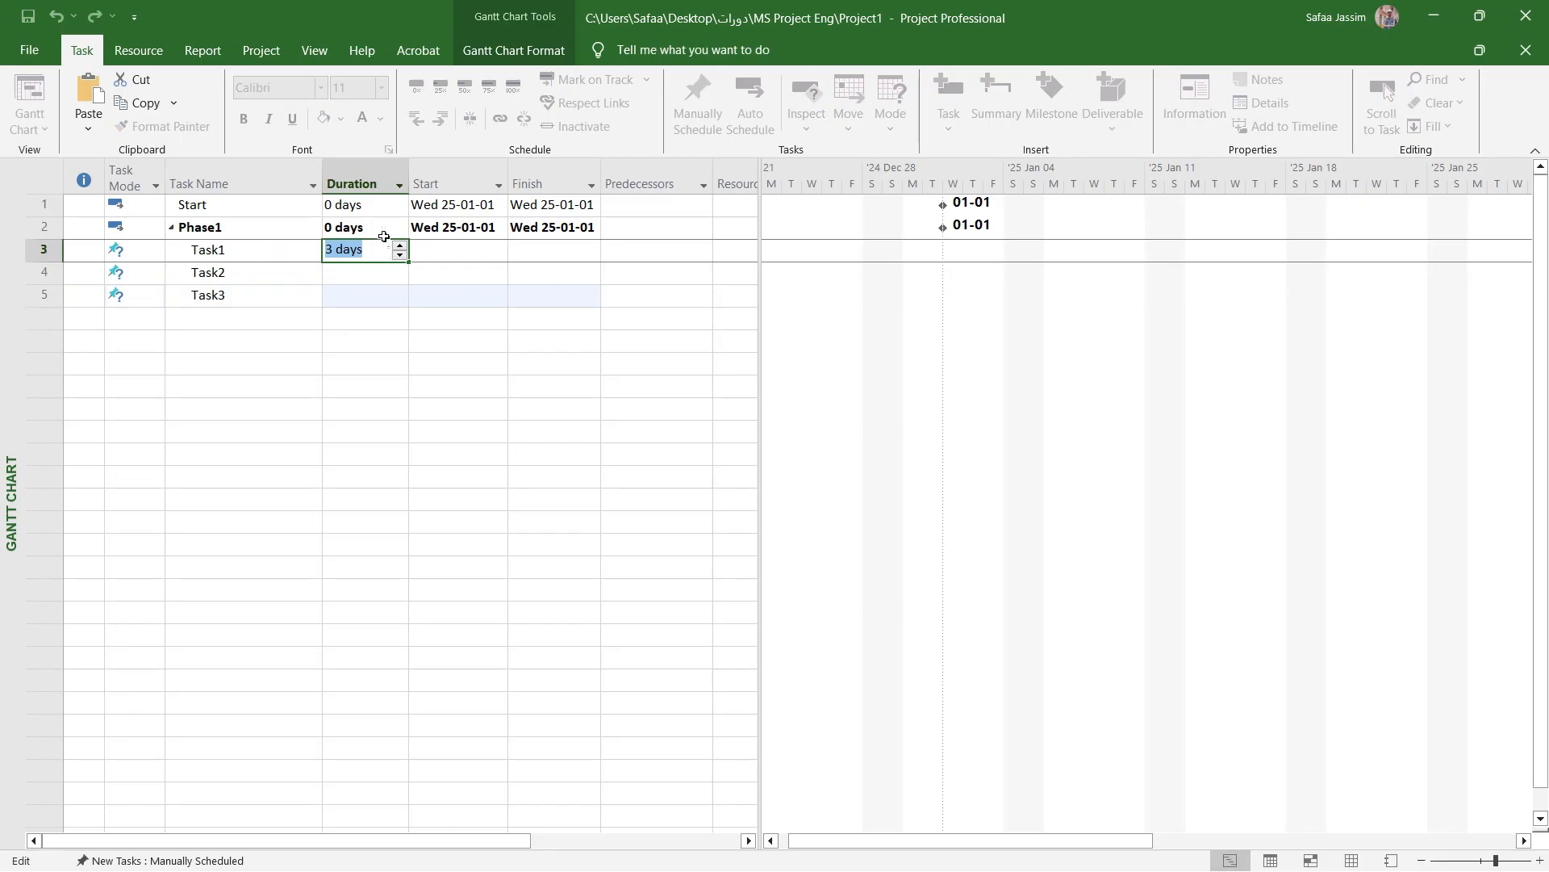
left_click(384, 273)
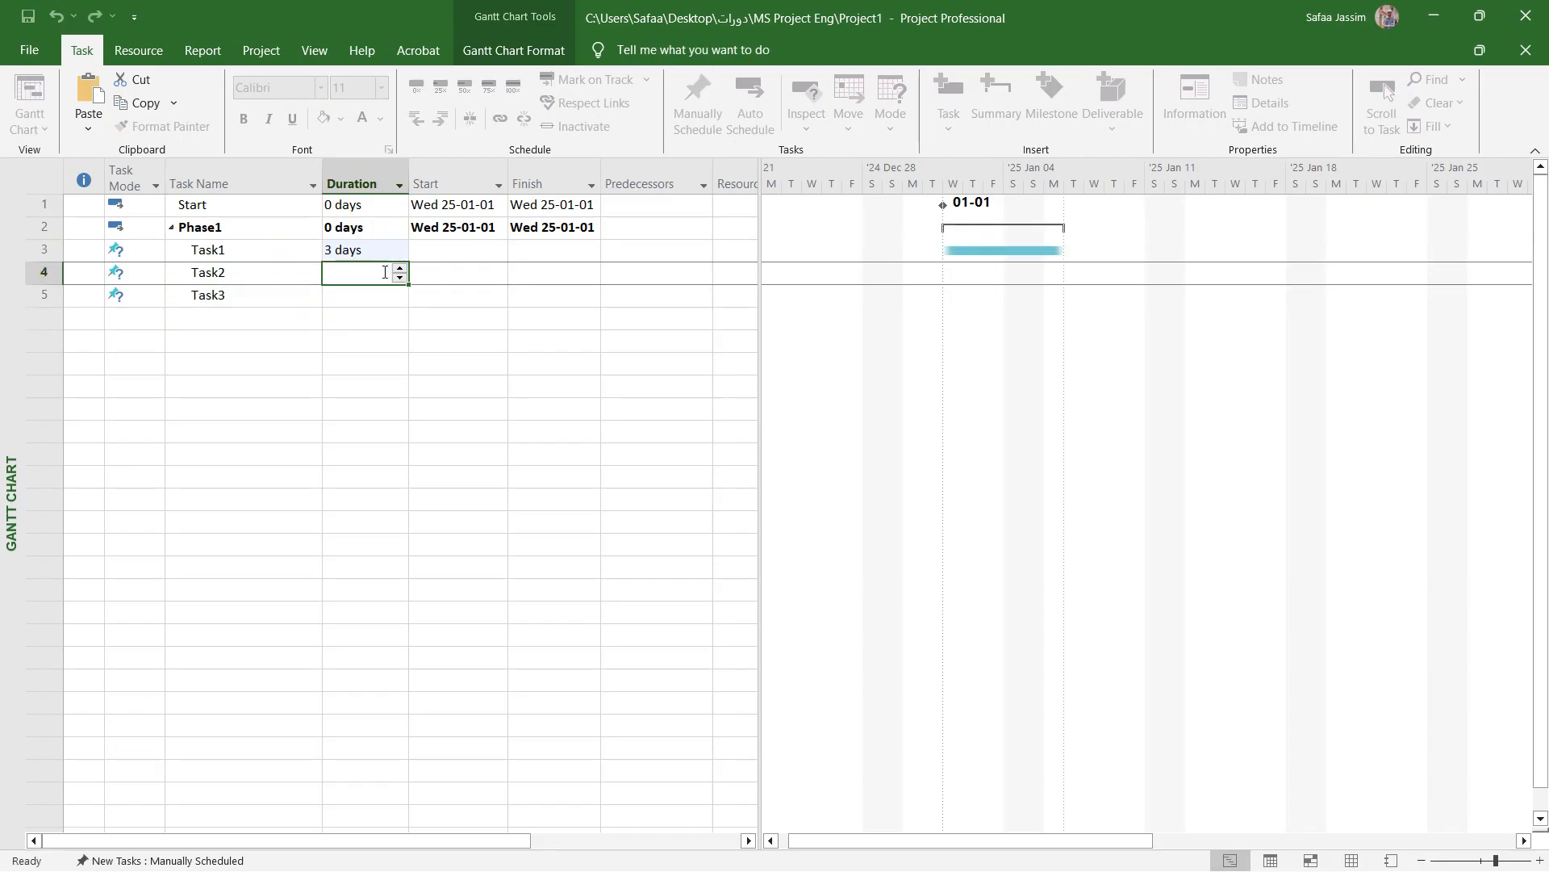
left_click(400, 268)
left_click(388, 297)
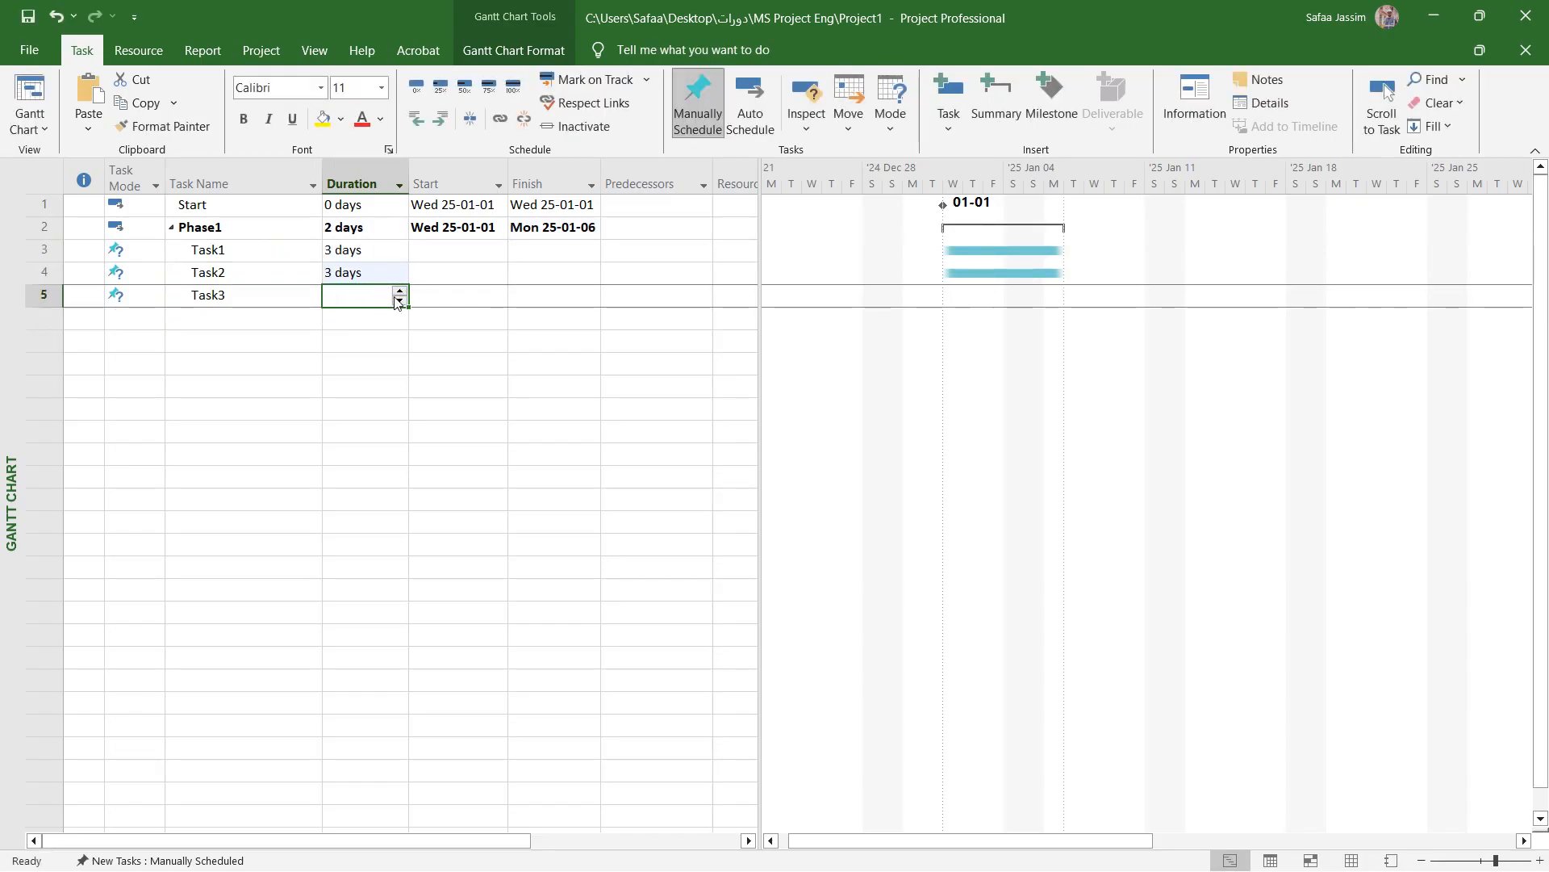
left_click(397, 291)
left_click(370, 318)
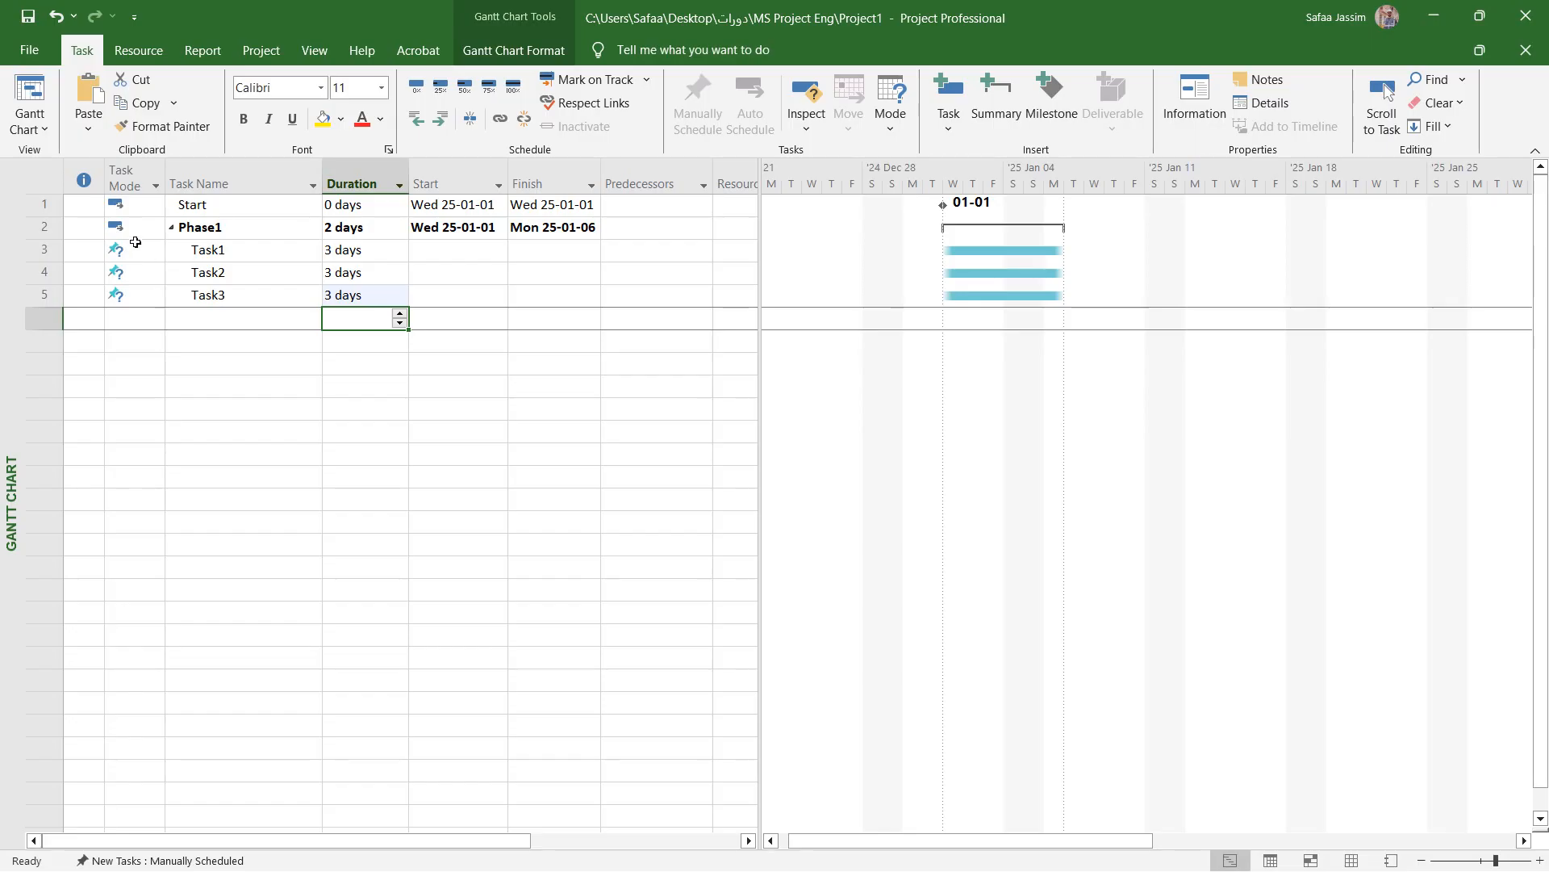
- Switch Task1, Task2 and Task3 under Phase1 to Auto Schedule
left_click_drag(135, 249, 439, 290)
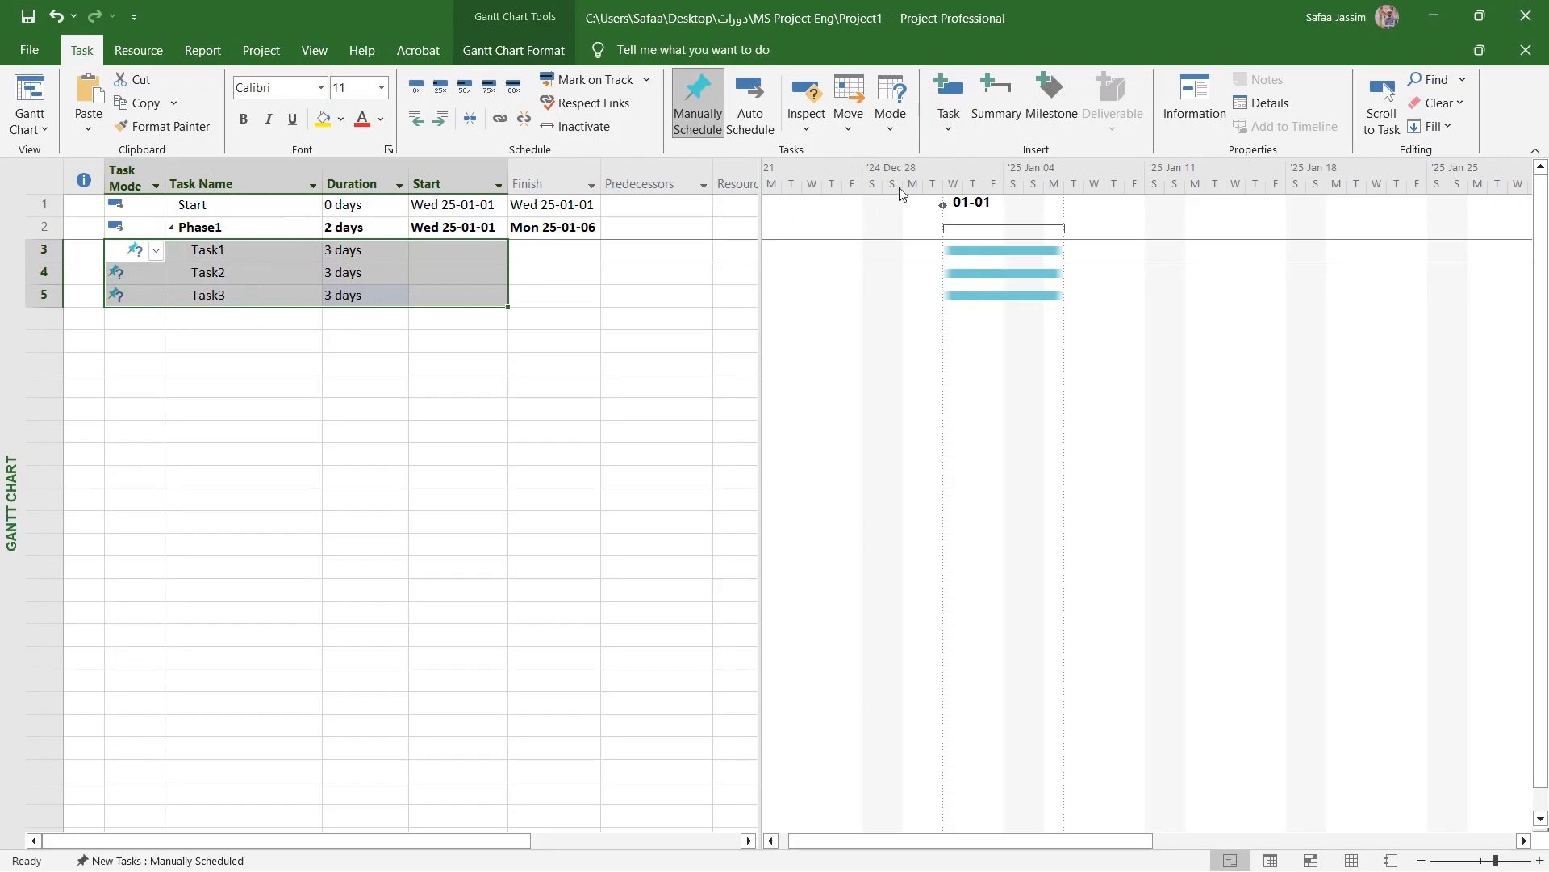
left_click(757, 136)
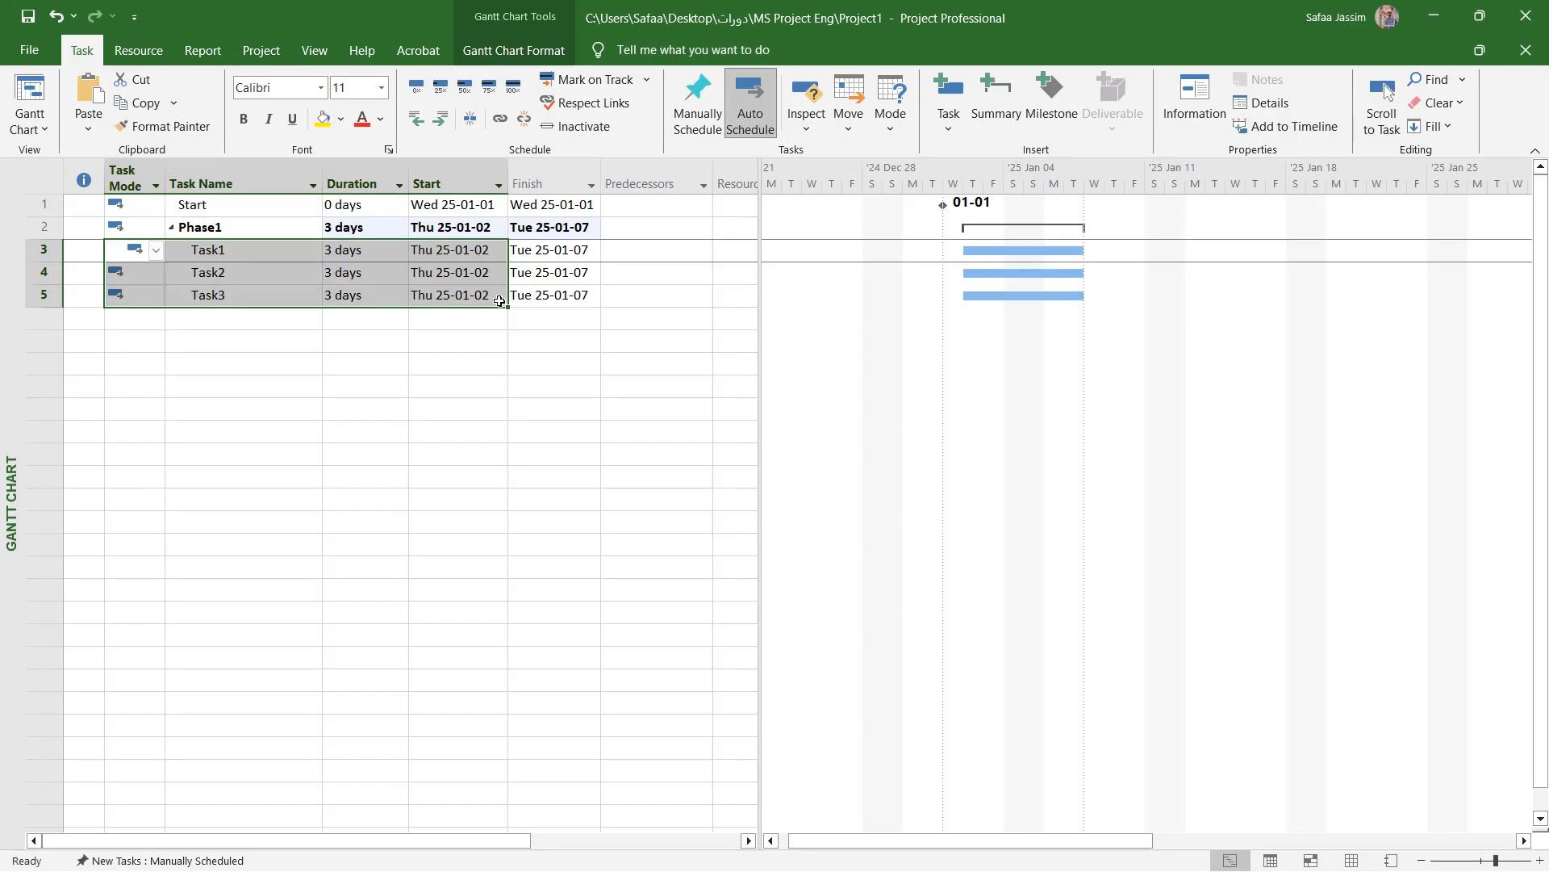
left_click(331, 334)
- Add a new task named Phase2 in the empty row below Phase1's Task3
left_click(236, 316)
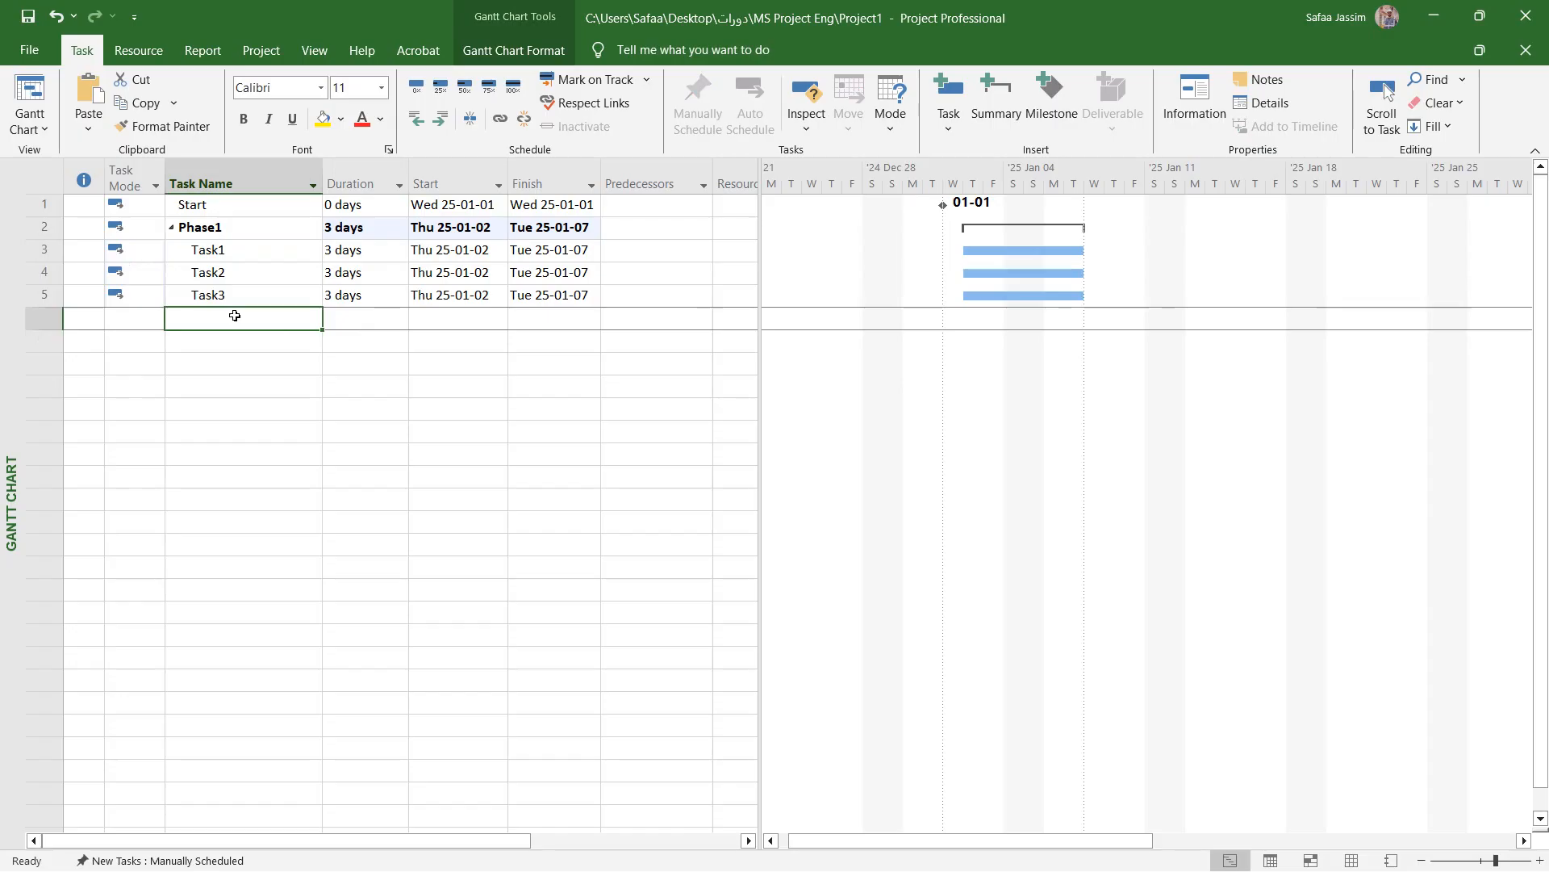
type("Phase")
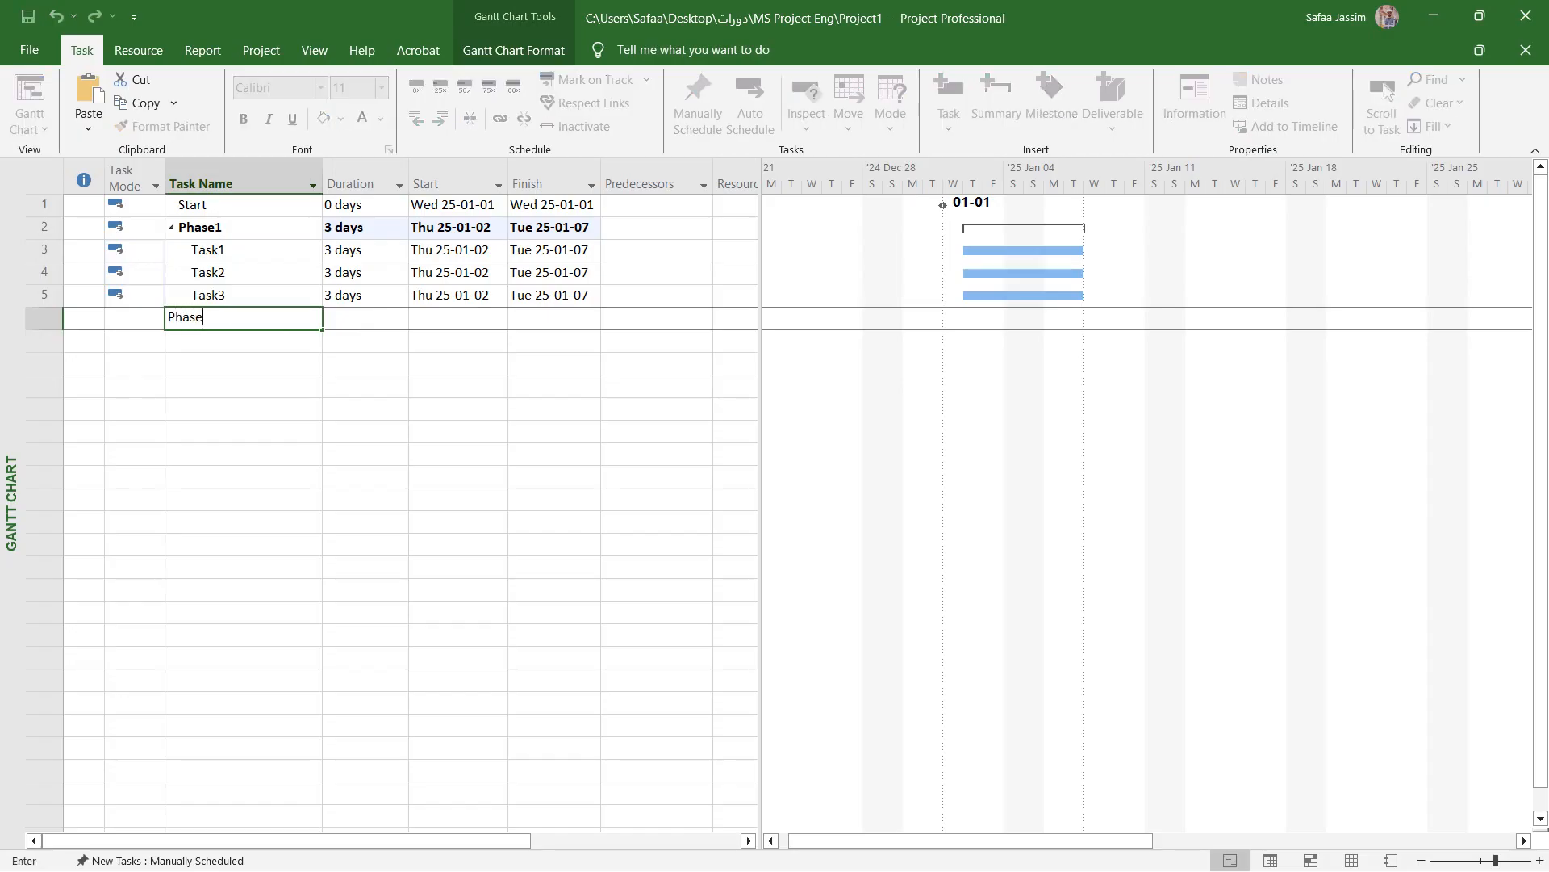
type("2")
key("Return")
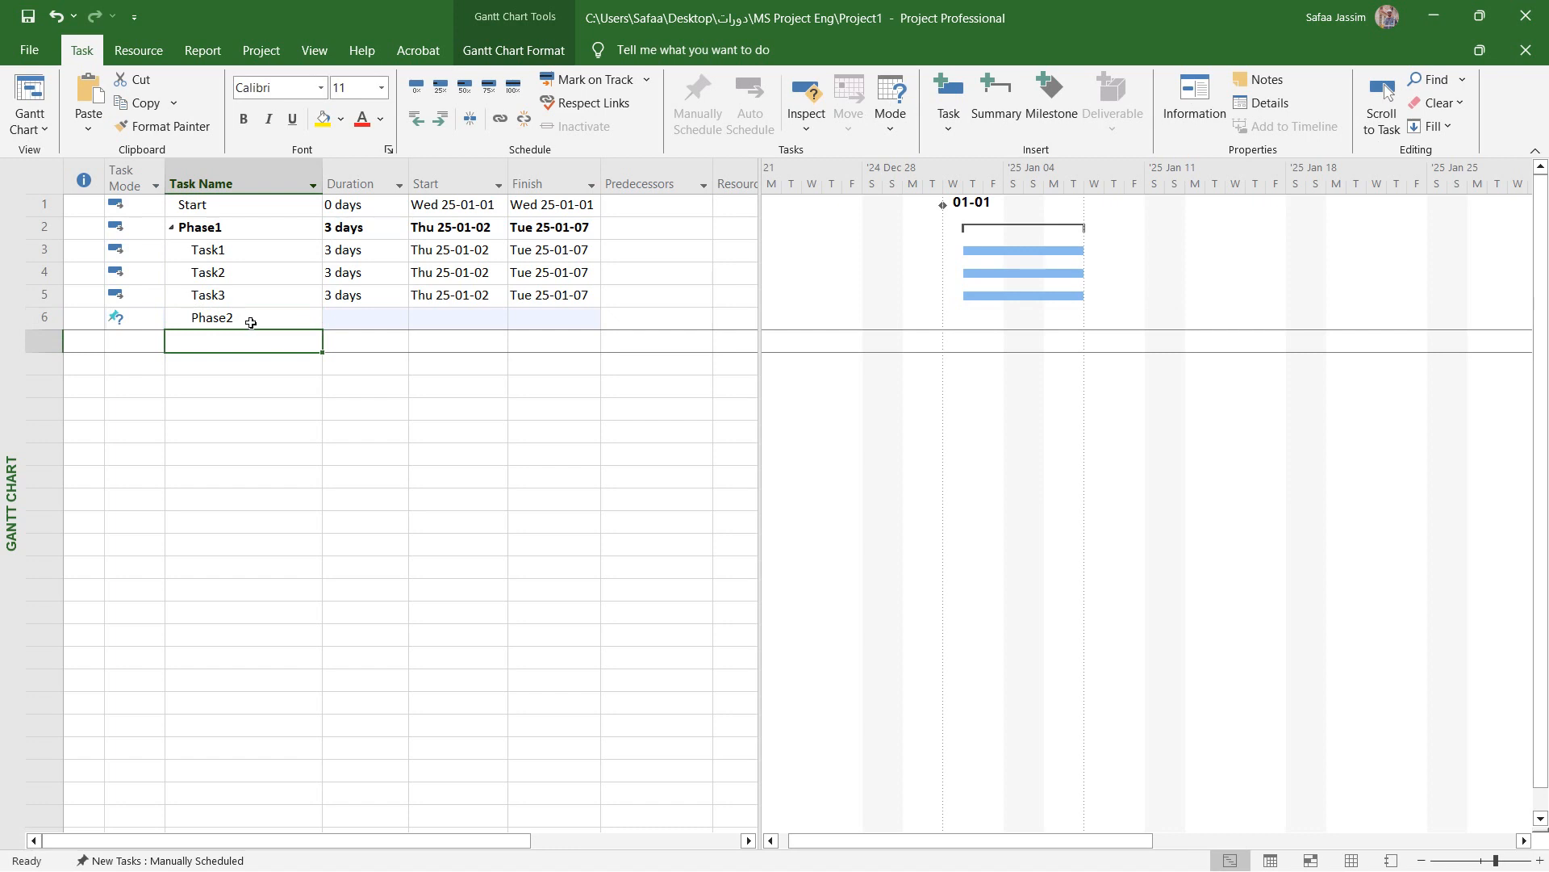
- Outdent Phase2 so it sits at the same outline level as Phase1
left_click(250, 322)
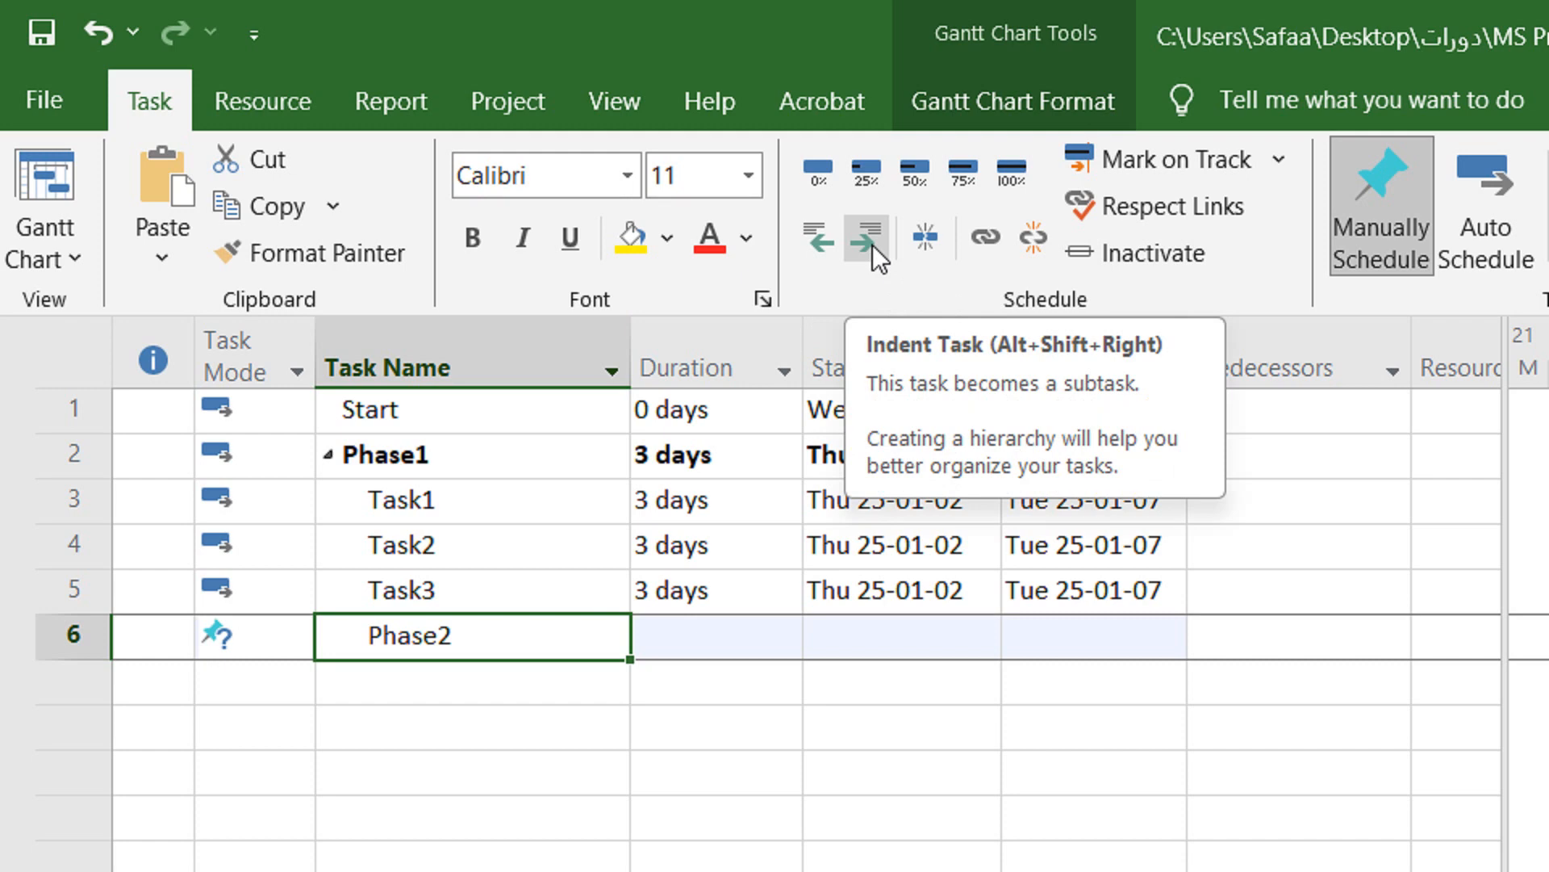
left_click(831, 244)
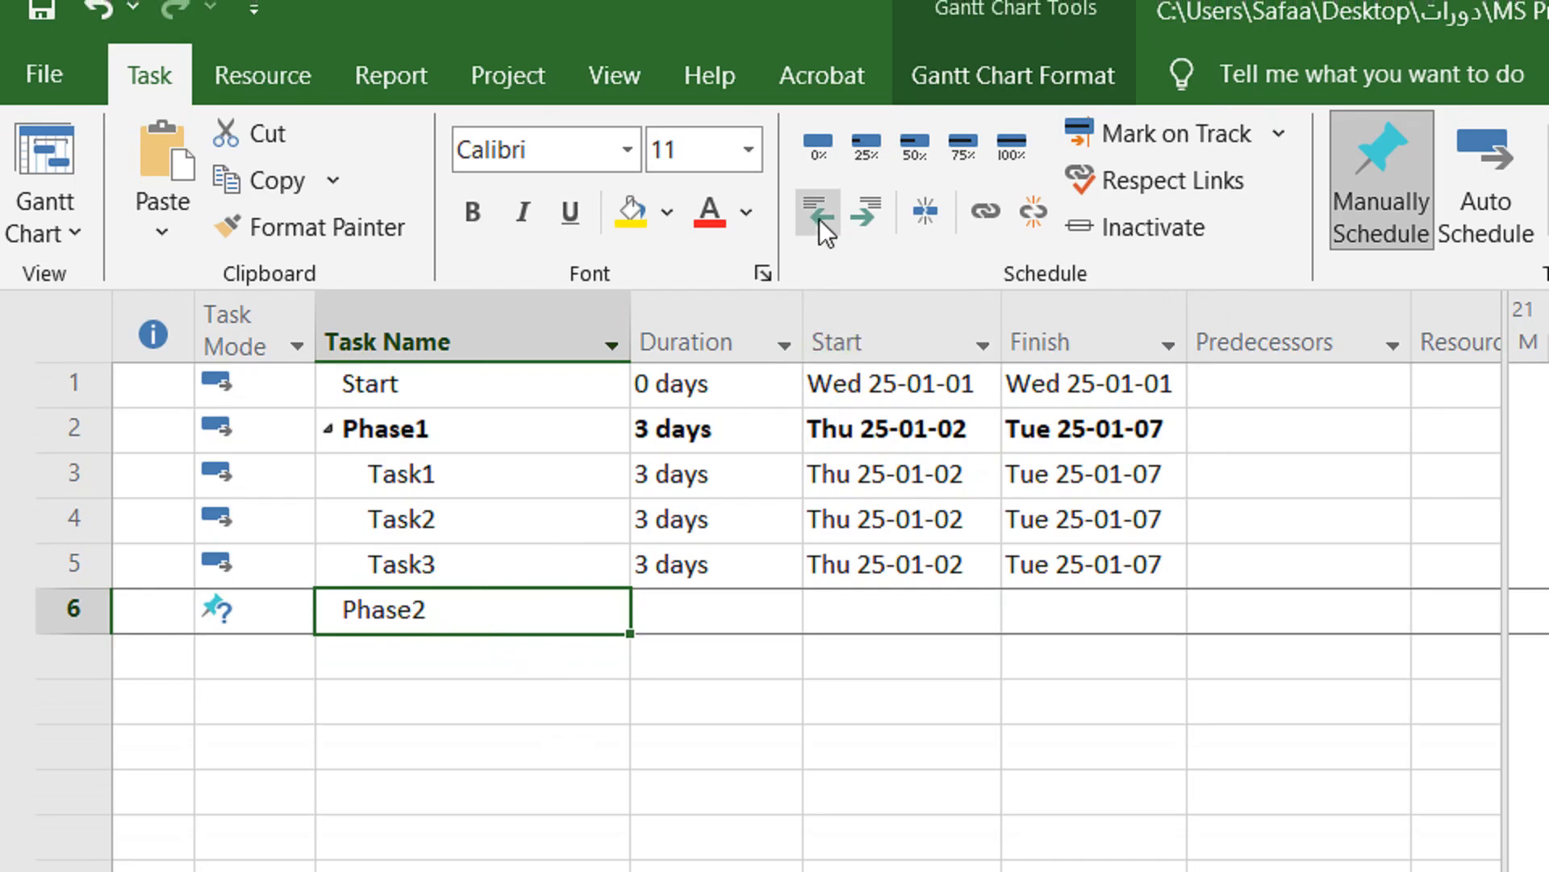
left_click(821, 222)
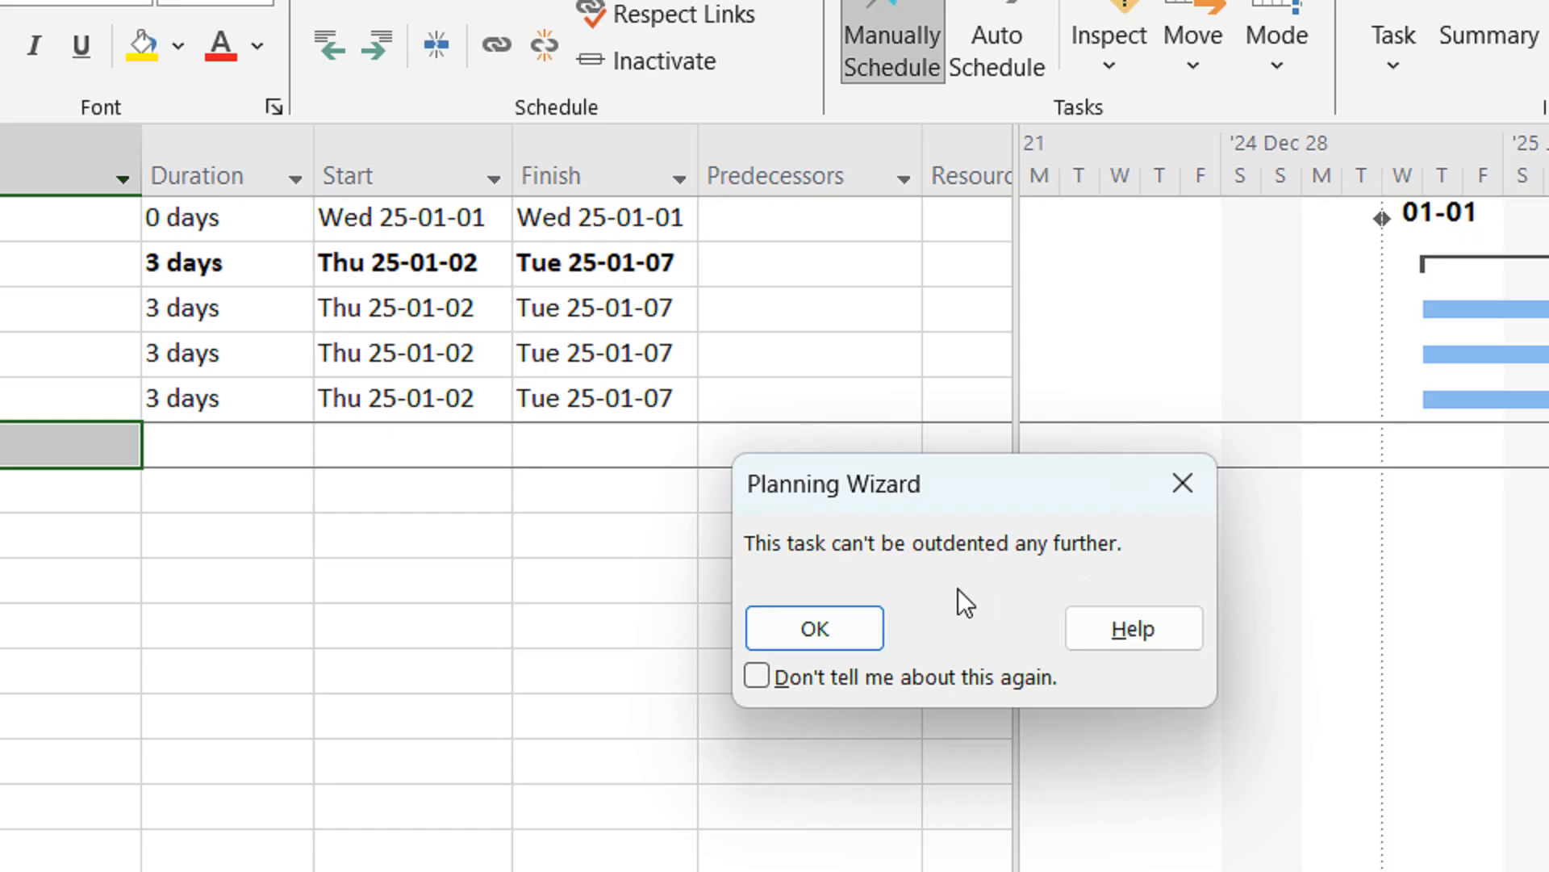
left_click(849, 626)
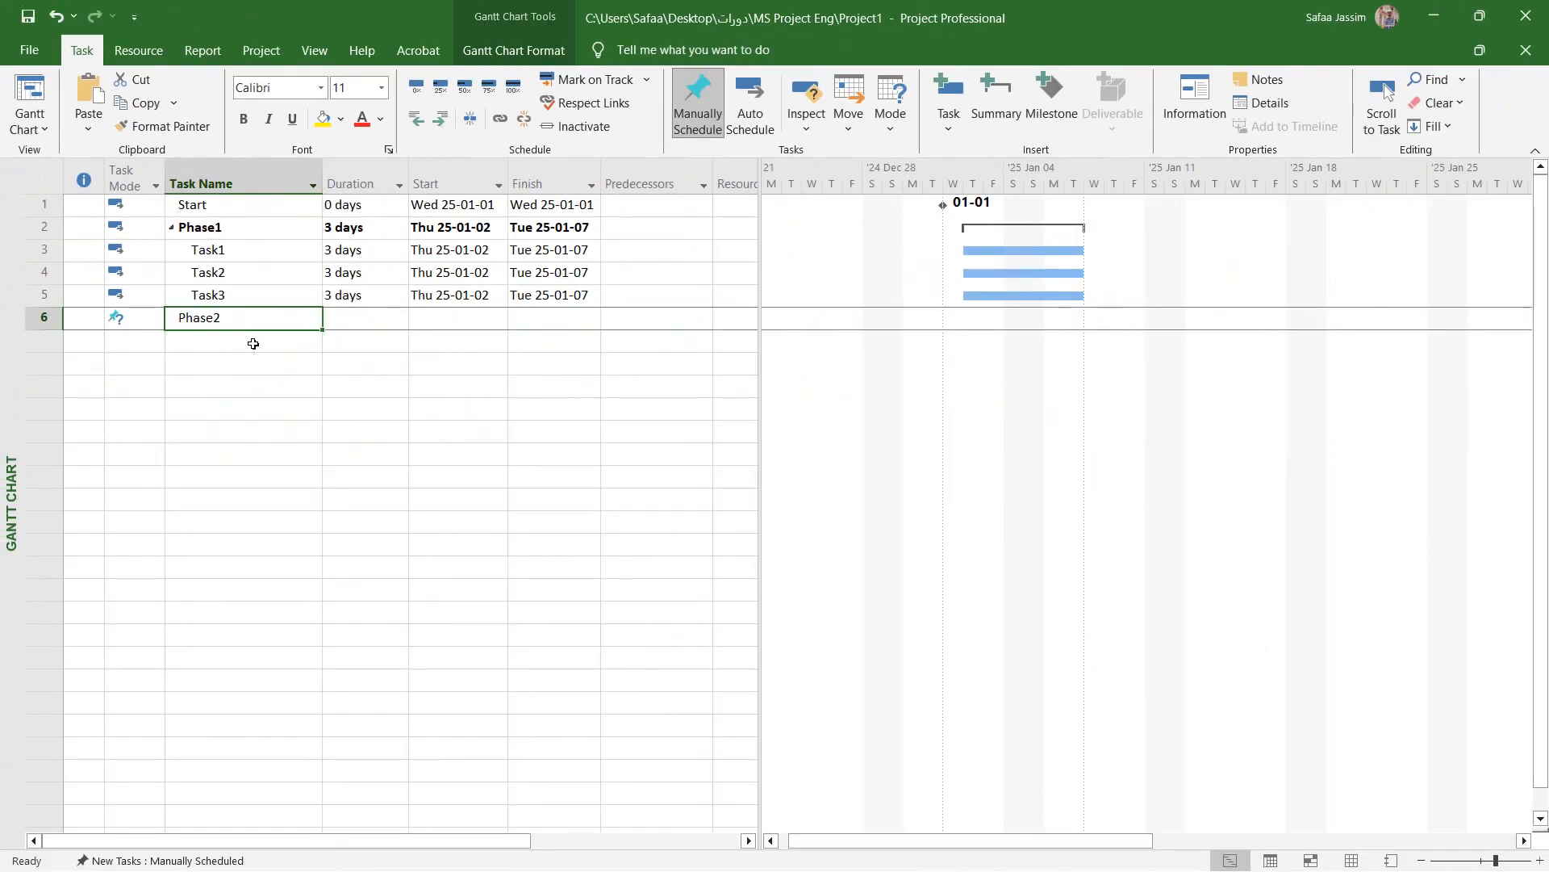
- Add Task1 in the row below Phase2 and indent it to make it a subtask of Phase2
left_click(254, 343)
type("T")
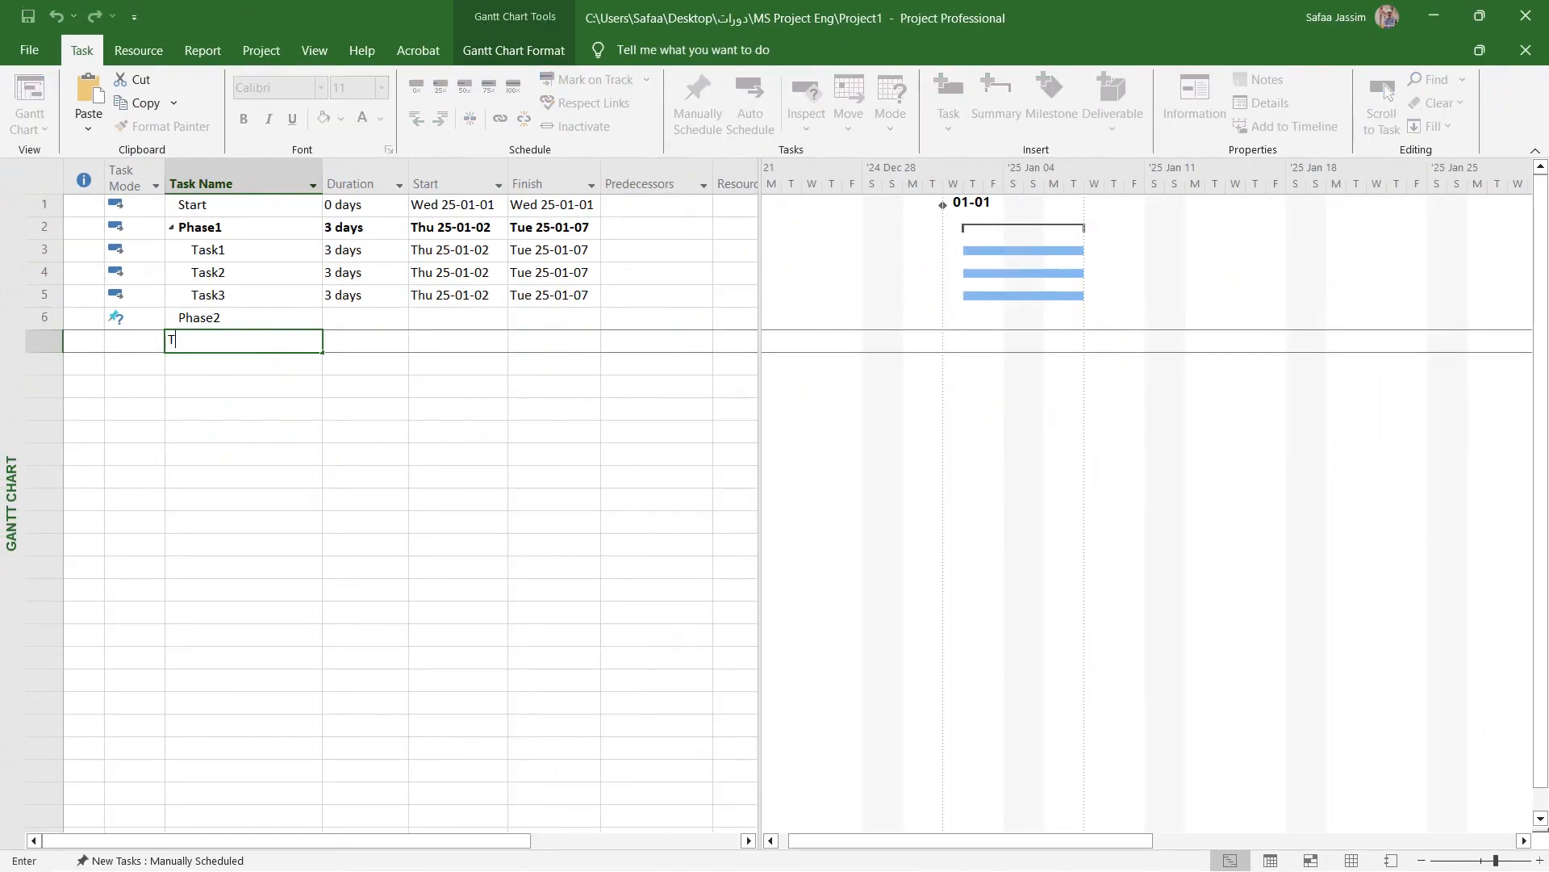
type("ask1")
key("Return")
left_click(253, 345)
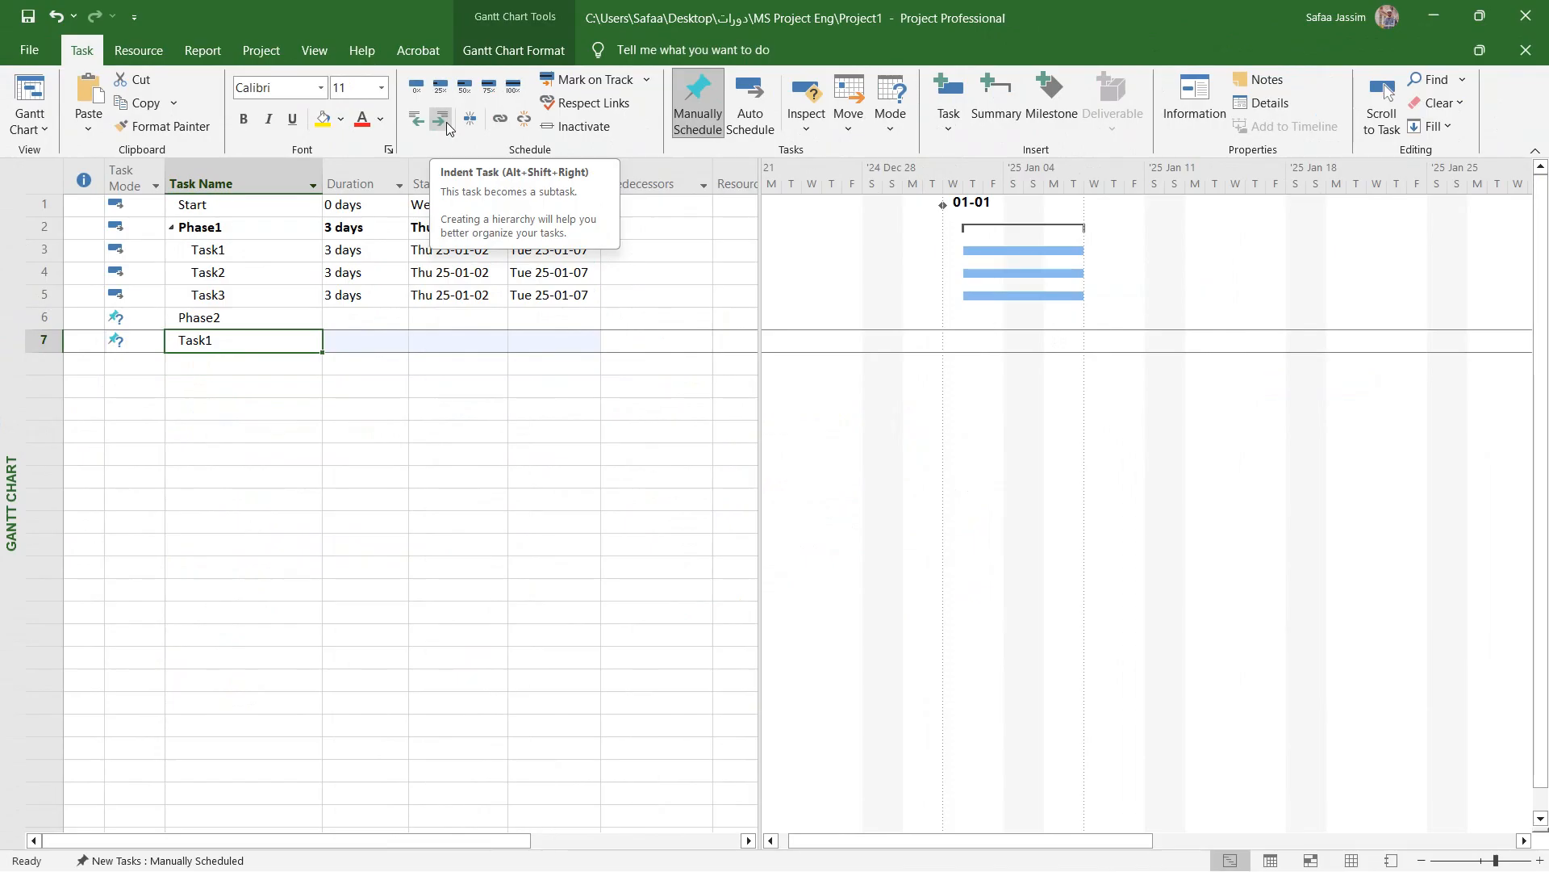
left_click(447, 123)
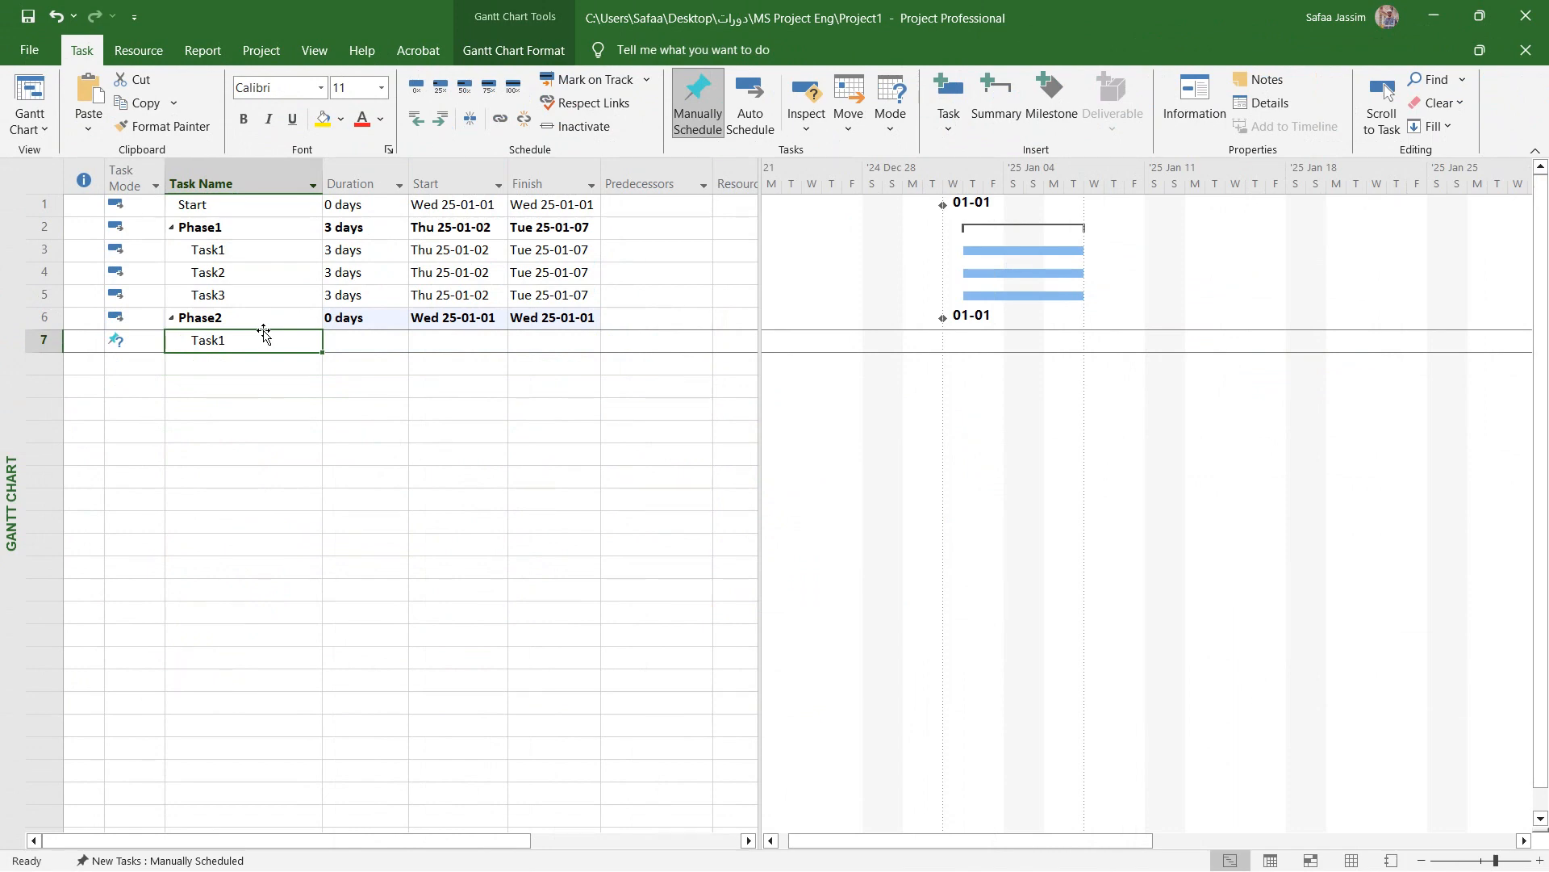
- Copy the names Task1, Task2 and Task3 from Phase1 into the subtask rows under Phase2
left_click_drag(242, 251, 284, 380)
left_click(273, 348)
type("Task1 Task2 Task3")
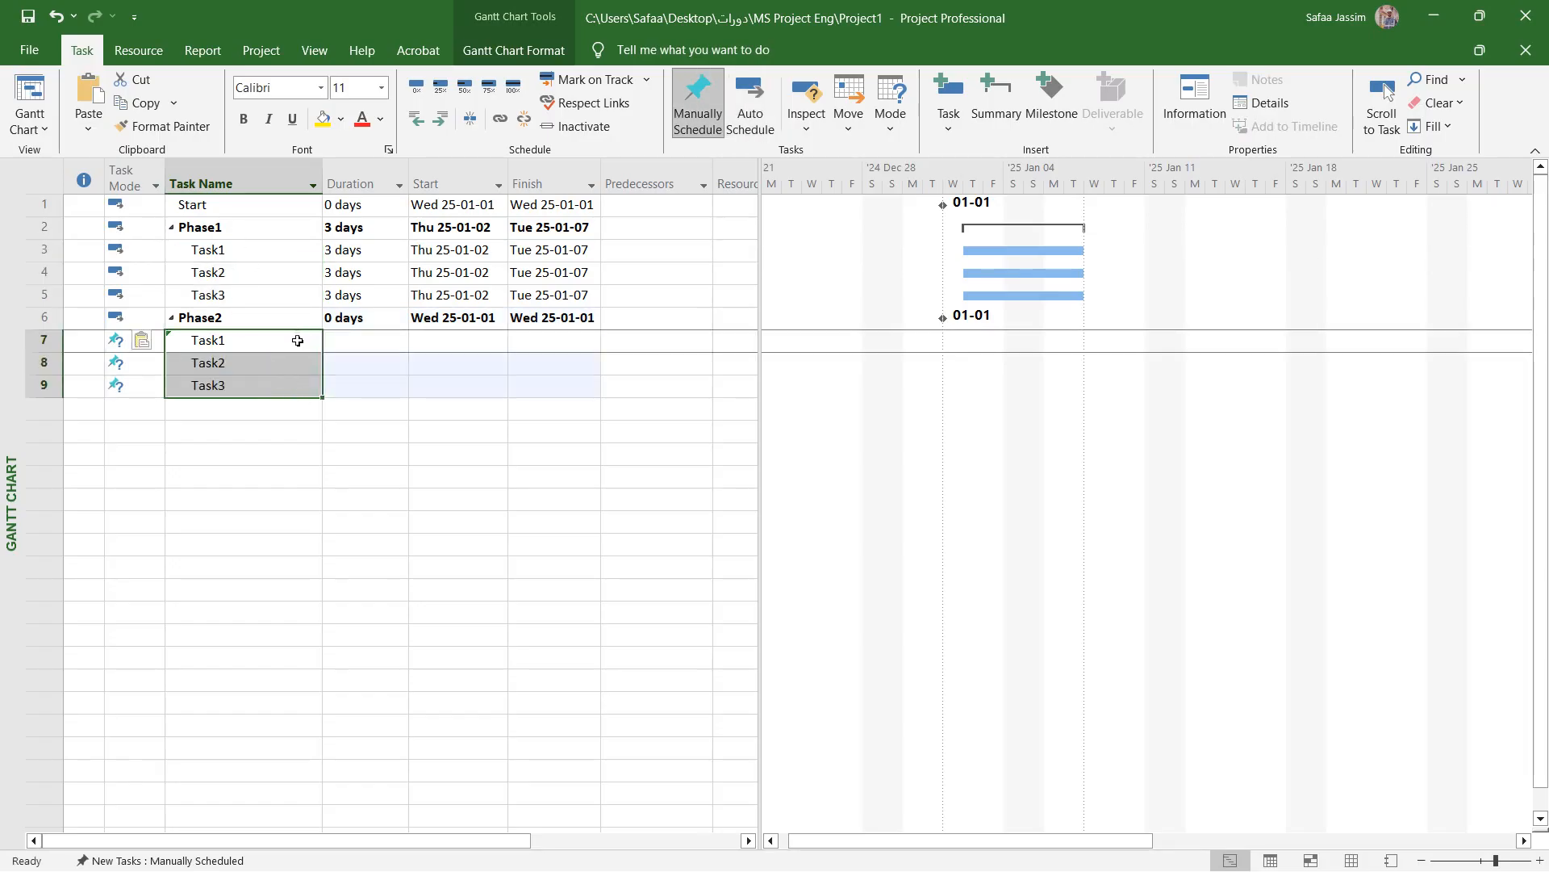
left_click(316, 406)
- Set the durations of Phase2's Task1, Task2 and Task3 to 3 days each
left_click(399, 342)
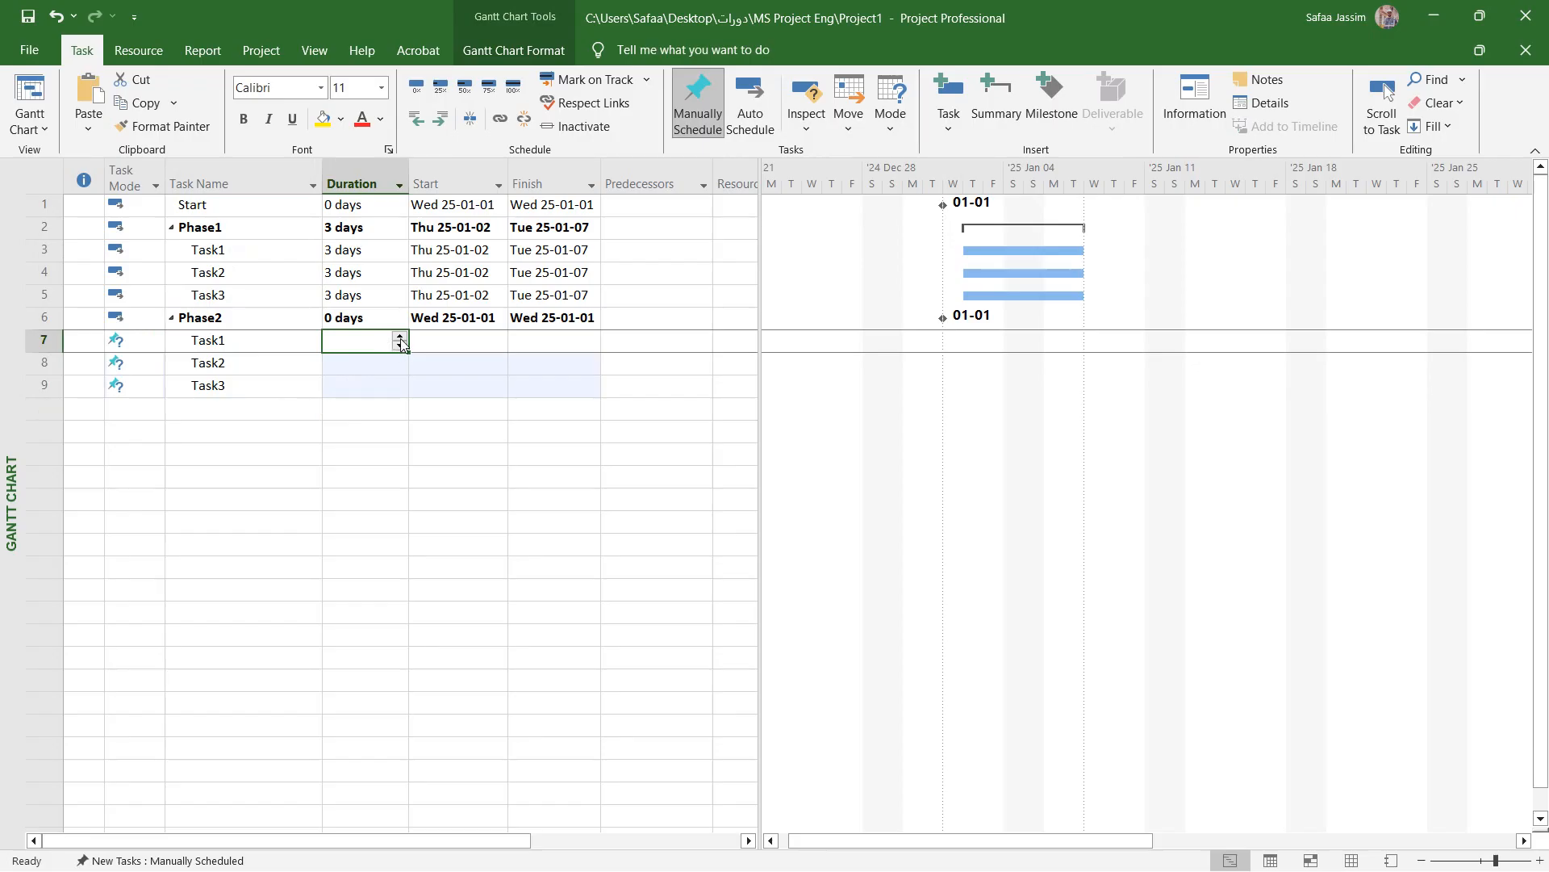
left_click(399, 337)
left_click(399, 337)
left_click(400, 338)
left_click(398, 363)
left_click(399, 360)
left_click(398, 361)
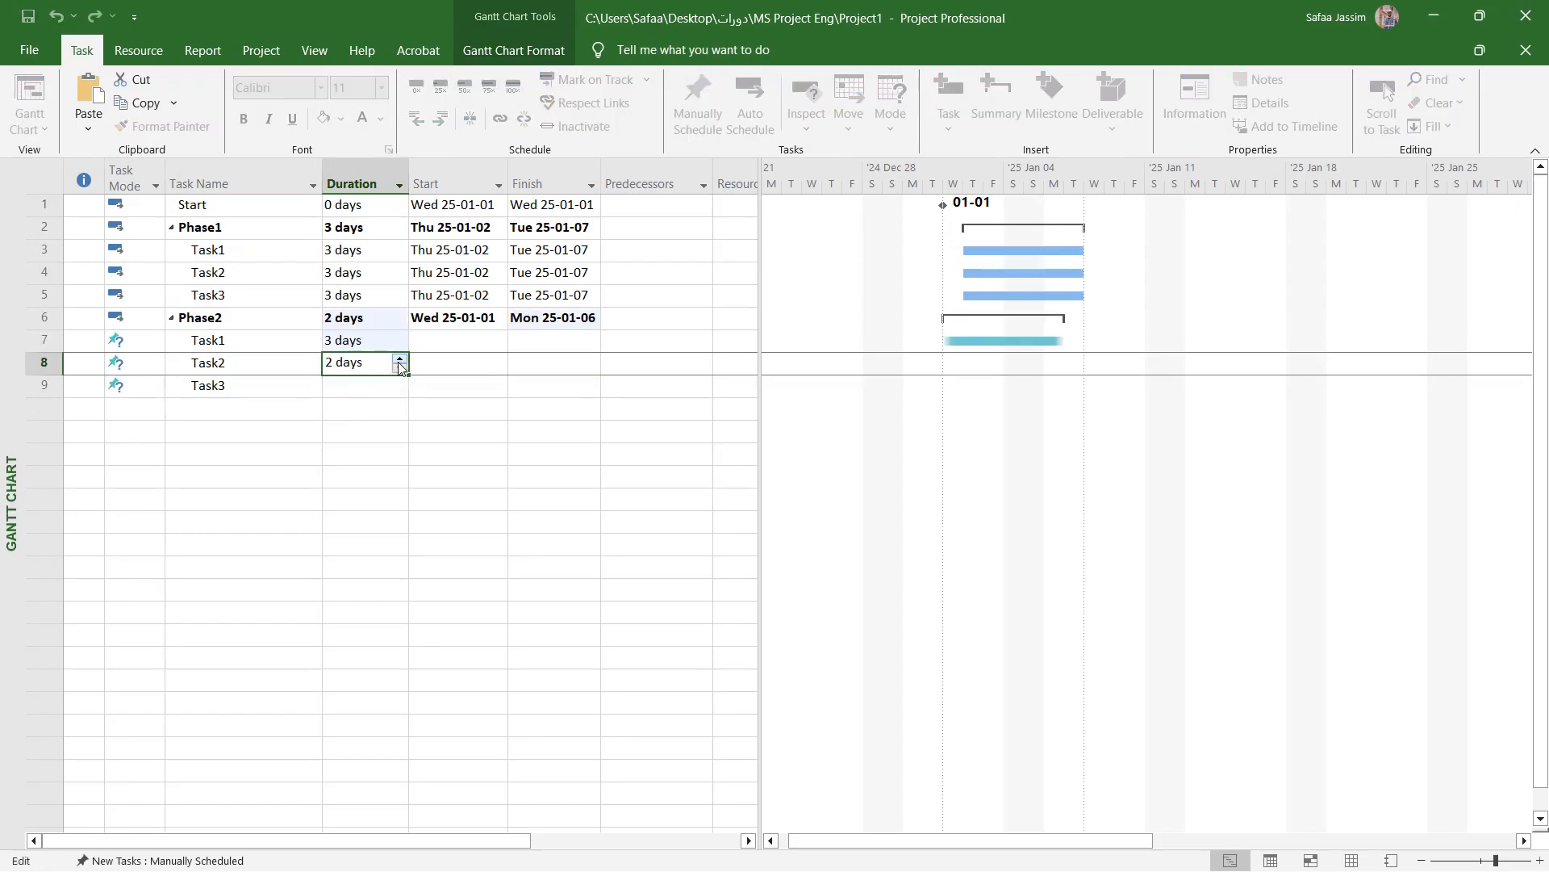
left_click(399, 362)
left_click(387, 385)
left_click(399, 381)
left_click(399, 381)
left_click(399, 380)
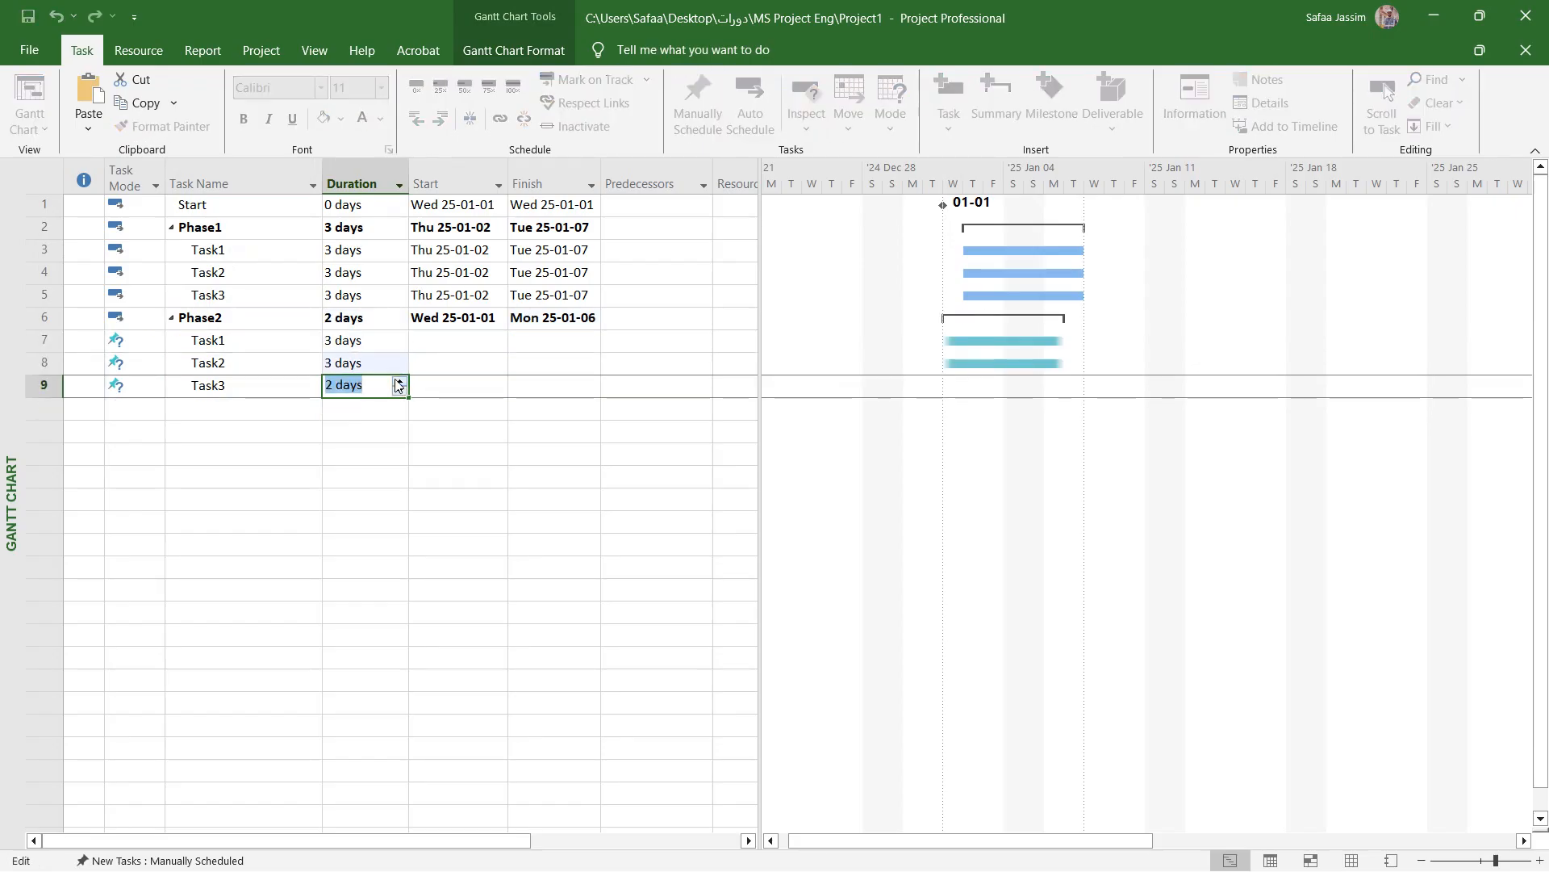
left_click(370, 439)
- Switch the three subtasks under Phase2 to Auto Schedule
left_click_drag(129, 338, 601, 385)
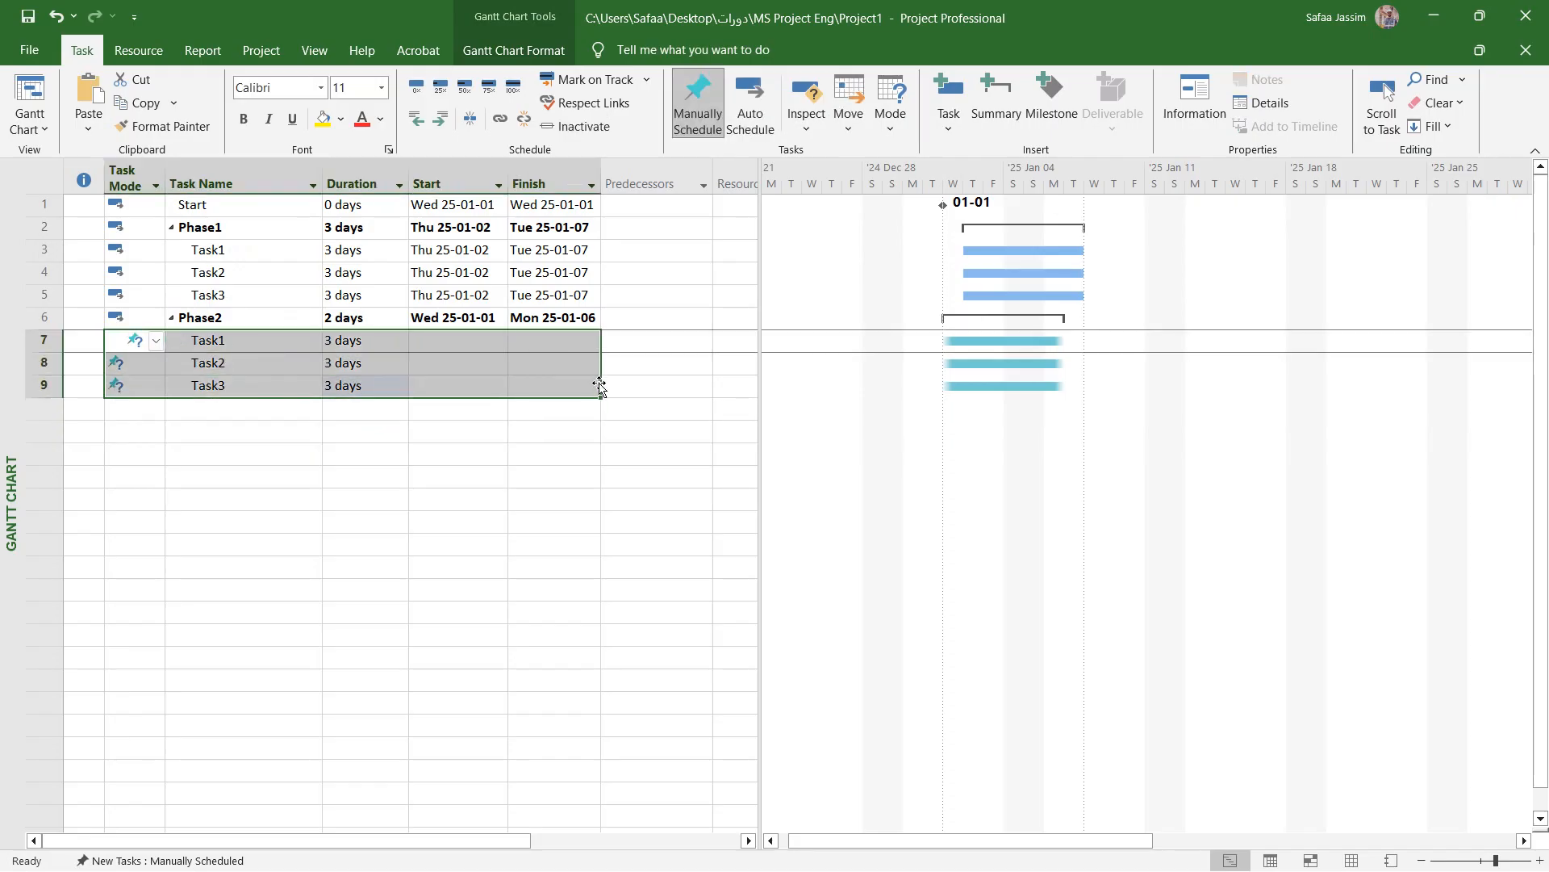
left_click(754, 113)
left_click(472, 271)
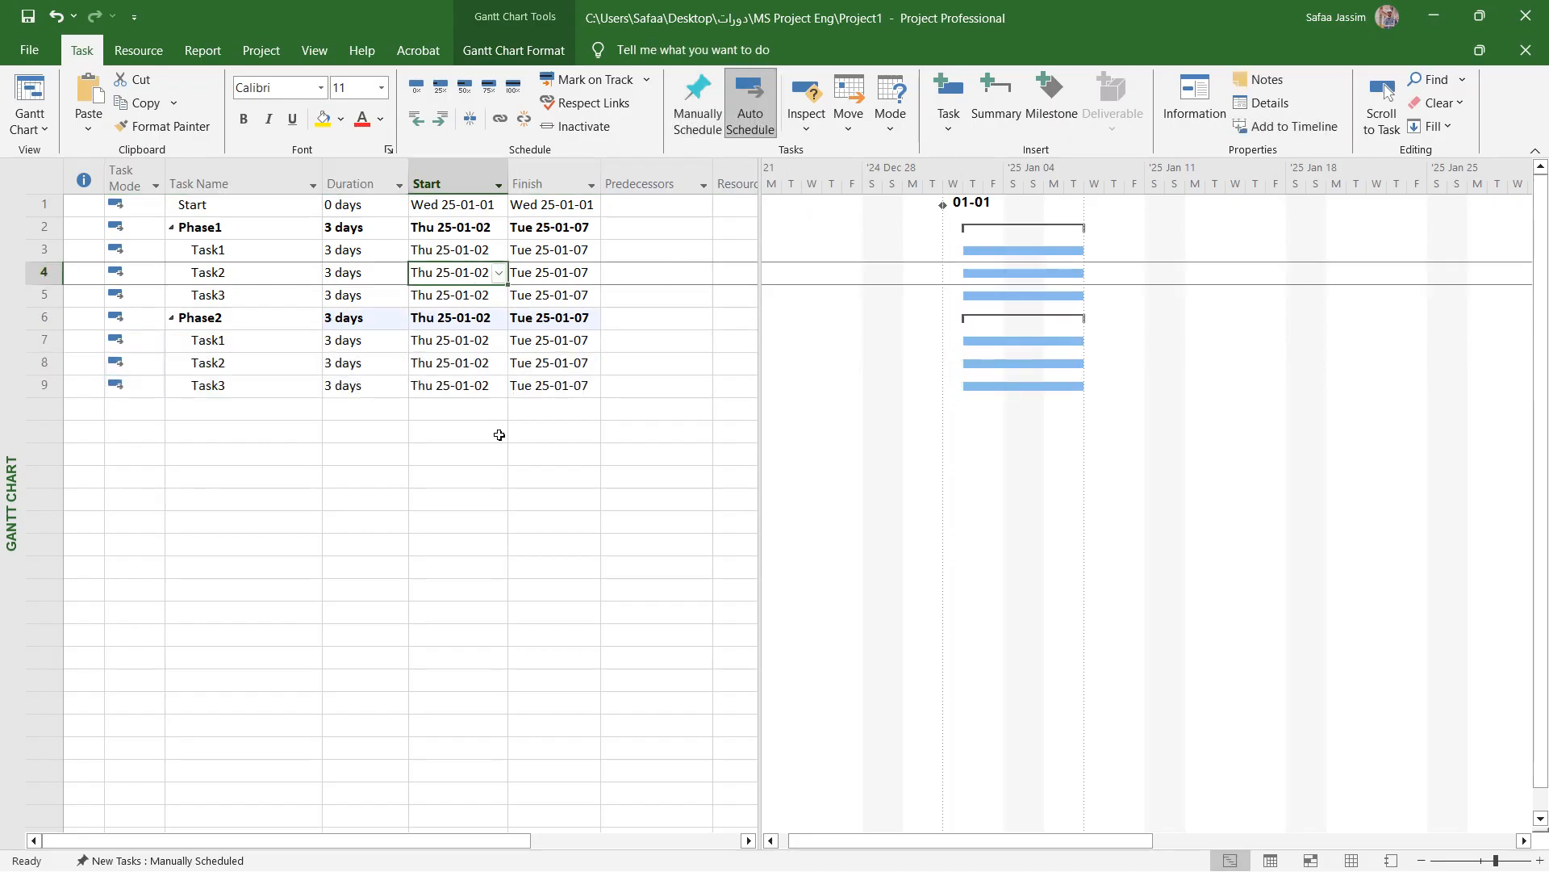